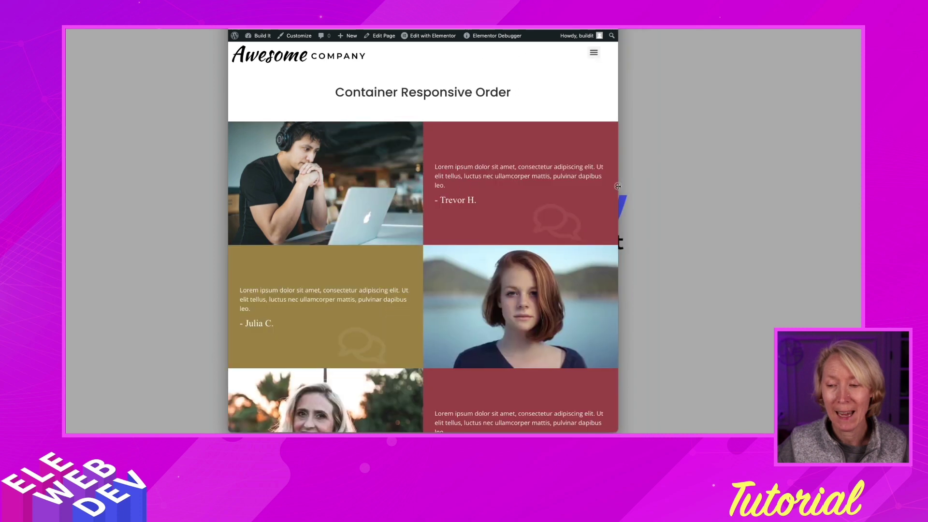
- Examine the testimonial grid at tablet width, and narrow the browser window to check how the images and quotes stack at mobile width
scroll(511, 203, down, 2)
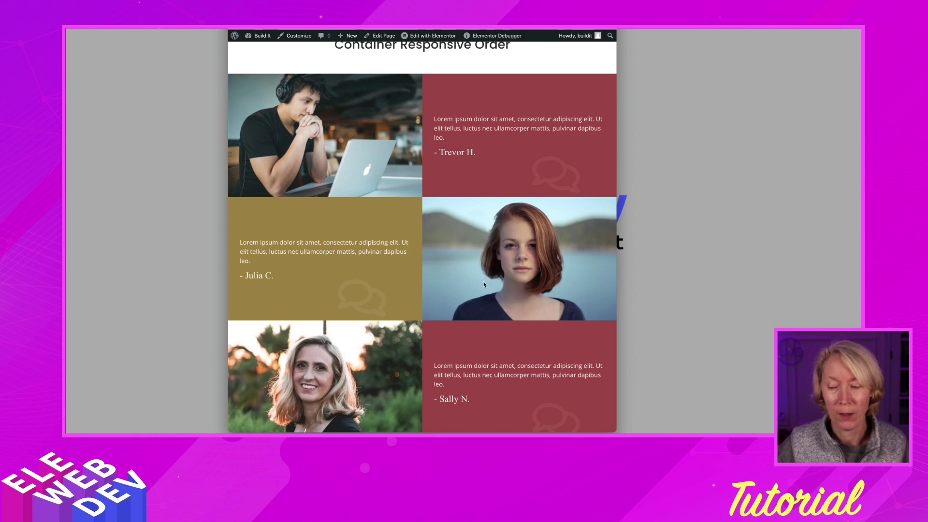
scroll(484, 284, down, 6)
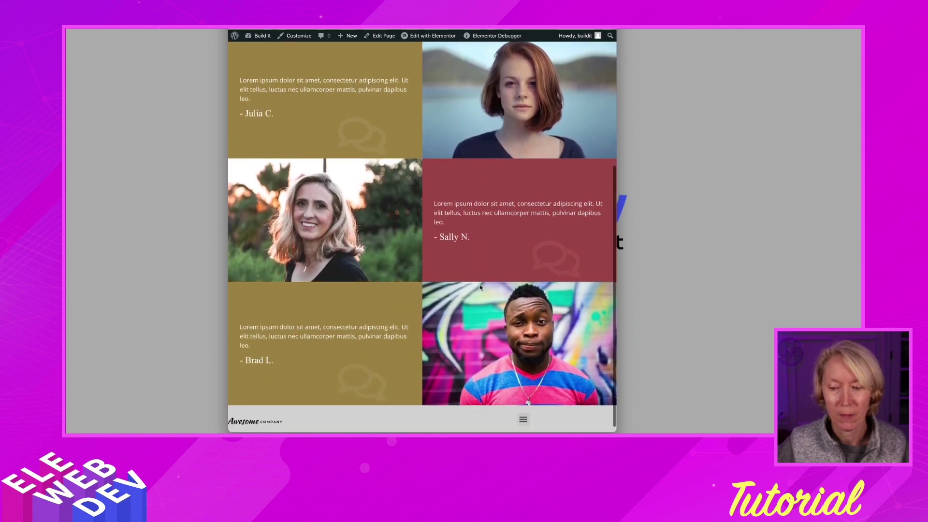
scroll(480, 287, up, 5)
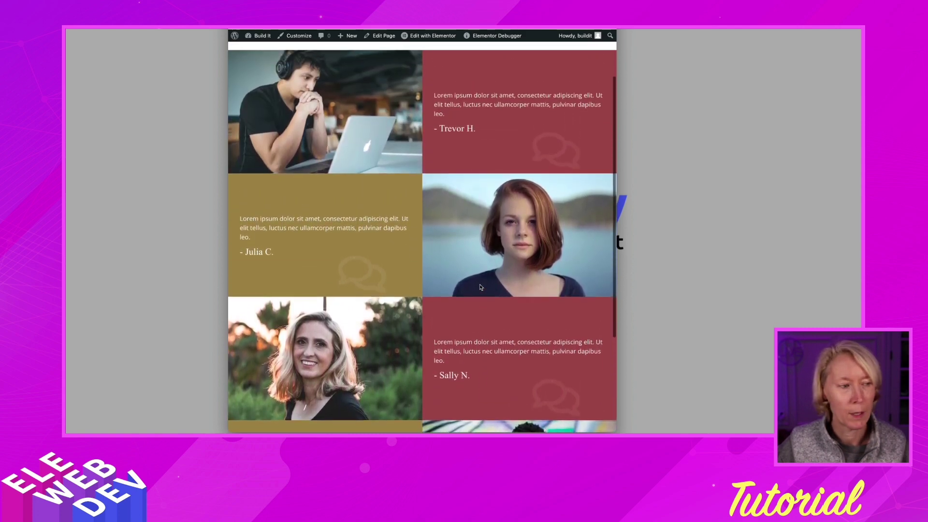
scroll(481, 287, up, 2)
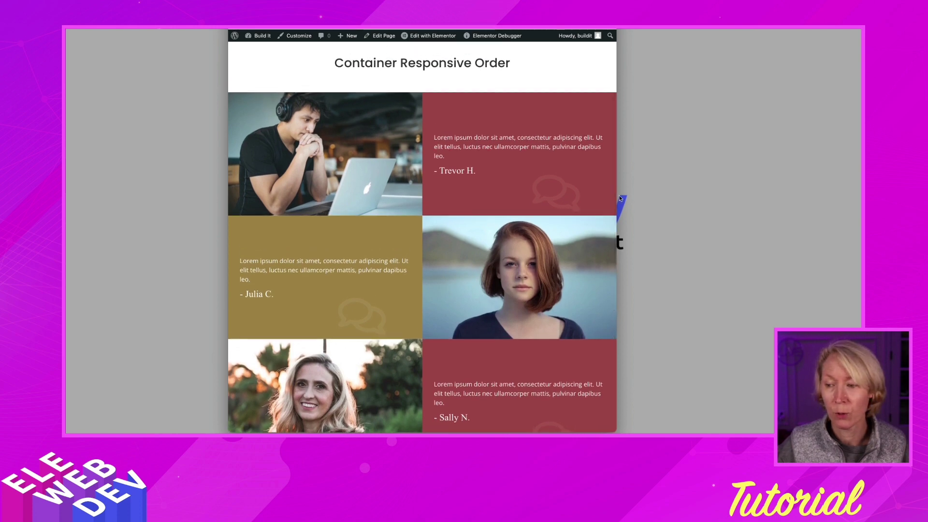
drag(620, 198, 522, 200)
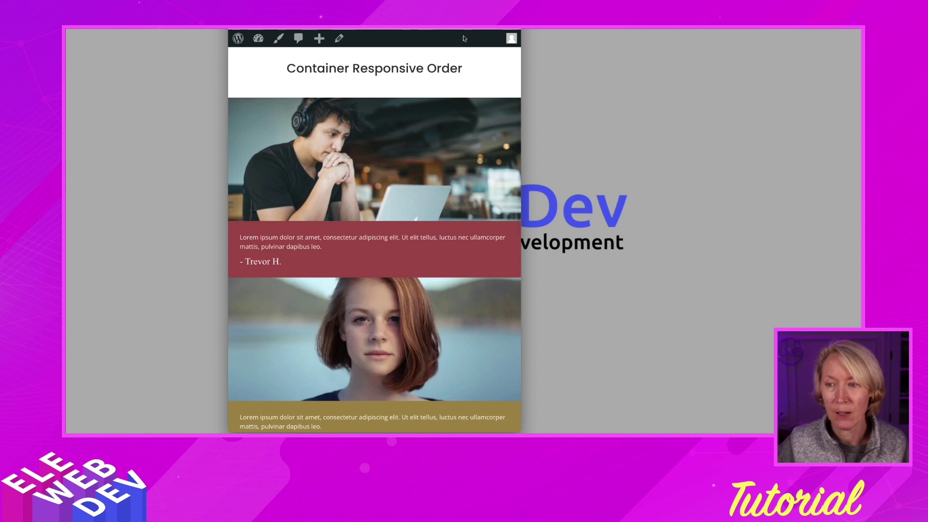
key(ctrl+alt+c)
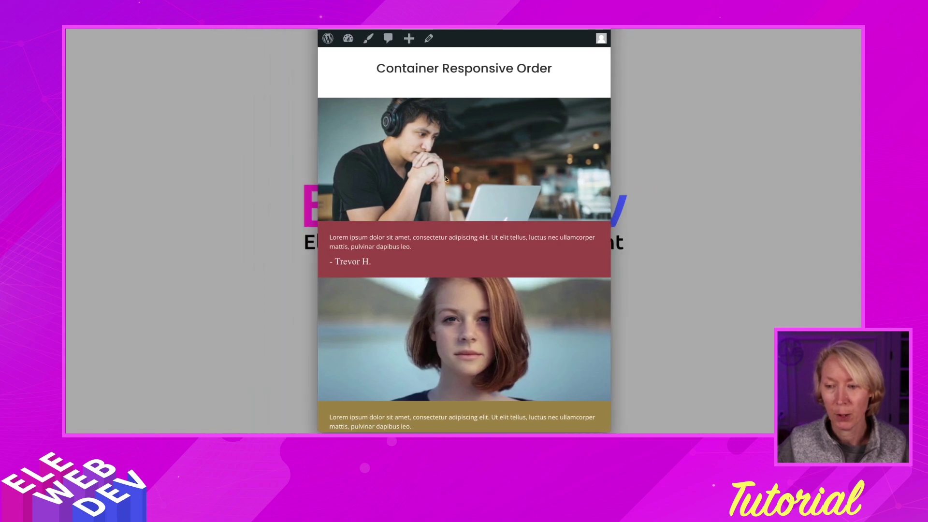
scroll(460, 299, down, 6)
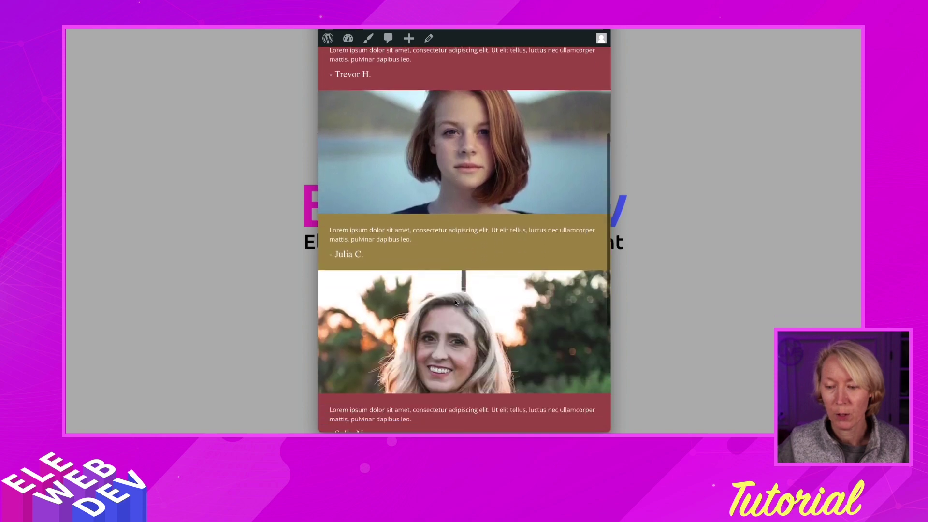
scroll(455, 302, down, 3)
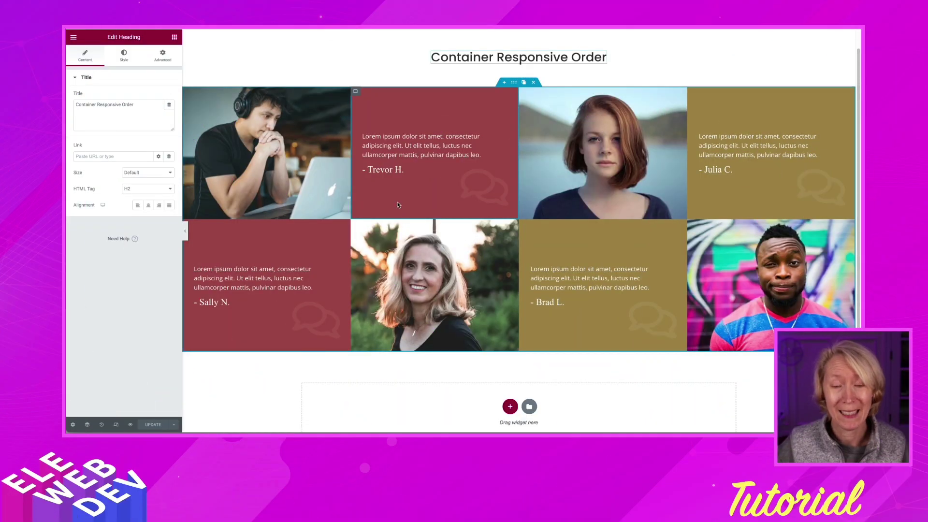
- Add a new container with a structure of four equal columns below the testimonial grid
scroll(458, 380, down, 1)
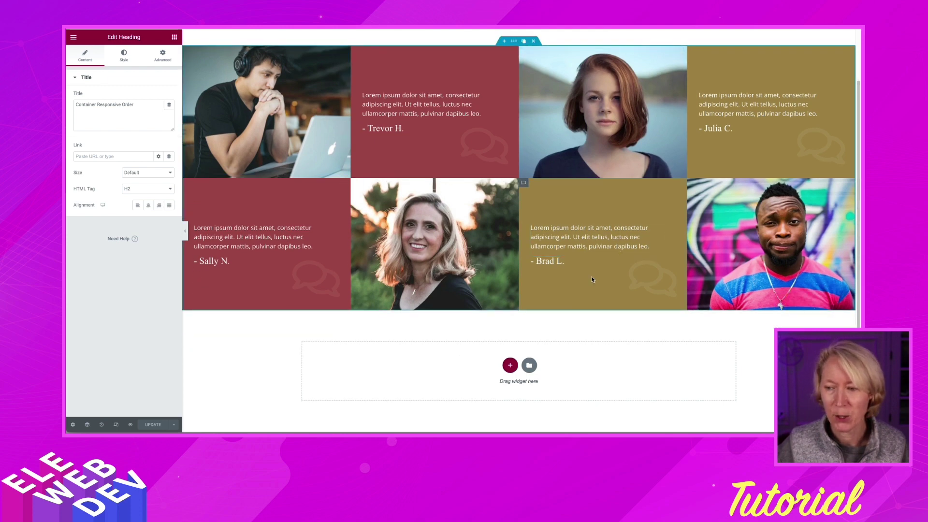
click(510, 366)
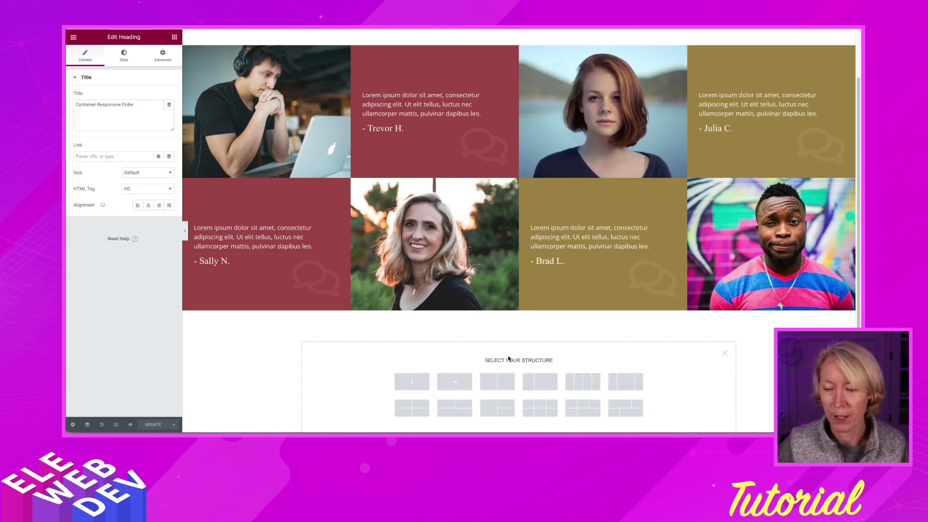
scroll(509, 359, down, 2)
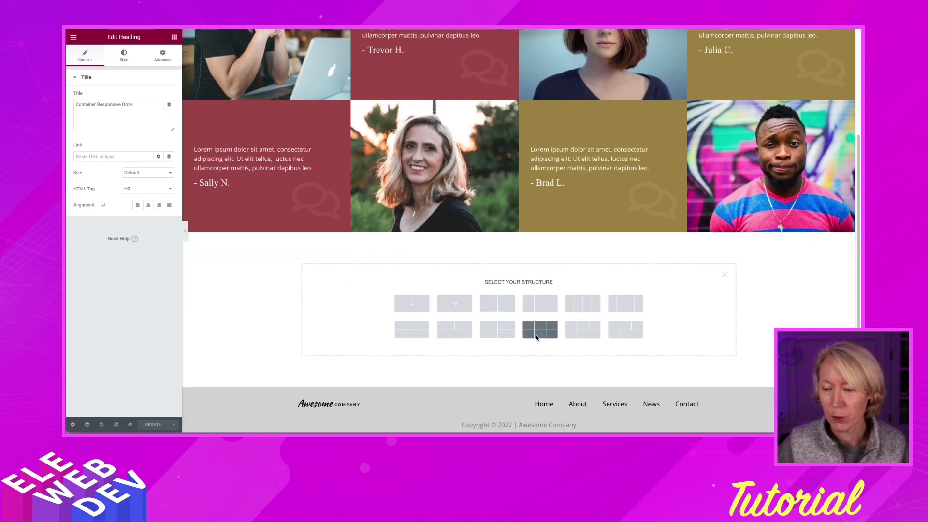
click(579, 306)
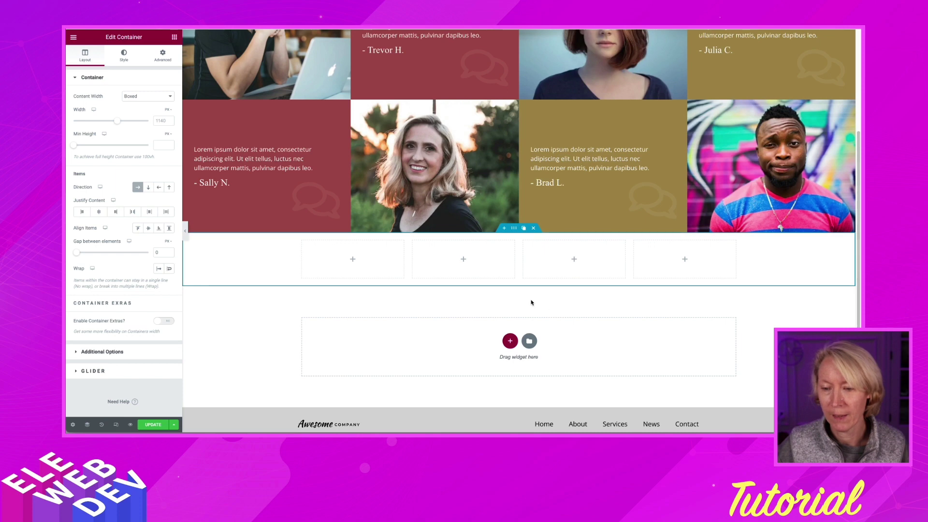
- Unlink the new parent container's margin values and set its top margin to 50 px
right_click(515, 231)
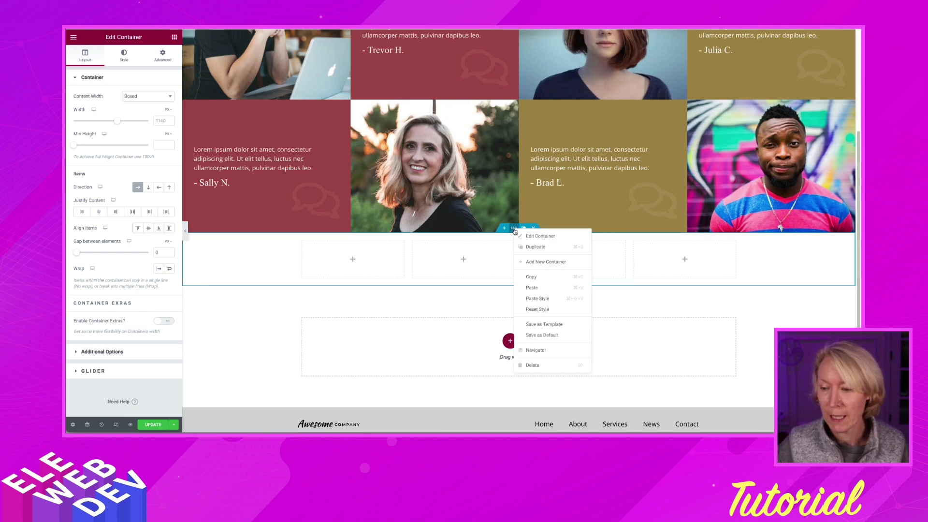
click(542, 236)
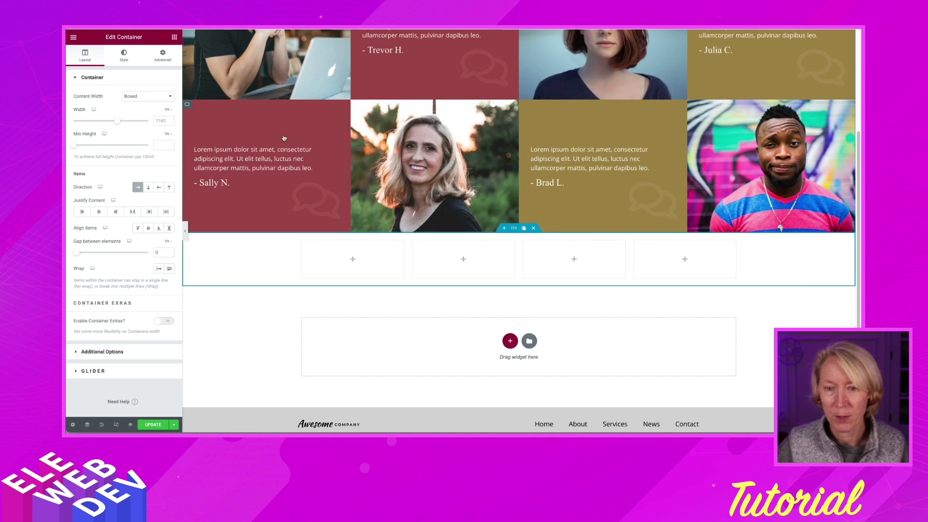
click(162, 54)
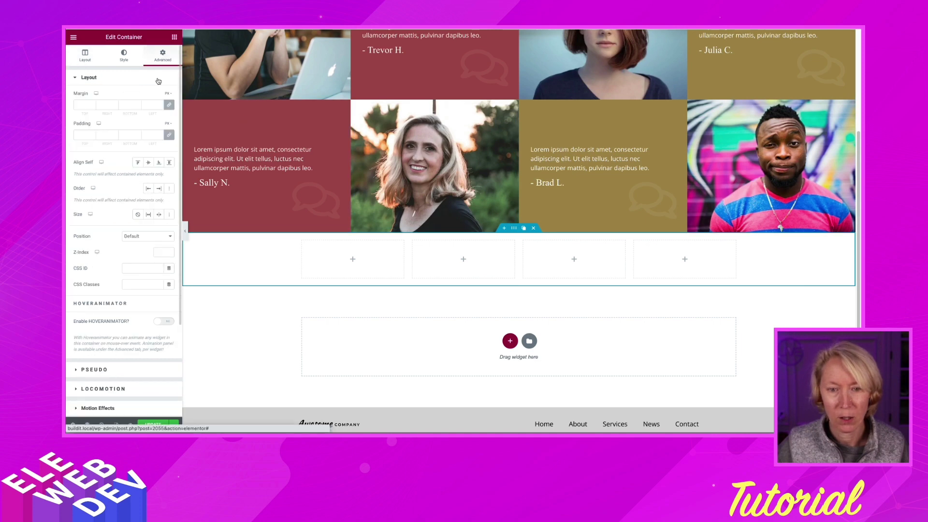
click(170, 105)
double_click(77, 104)
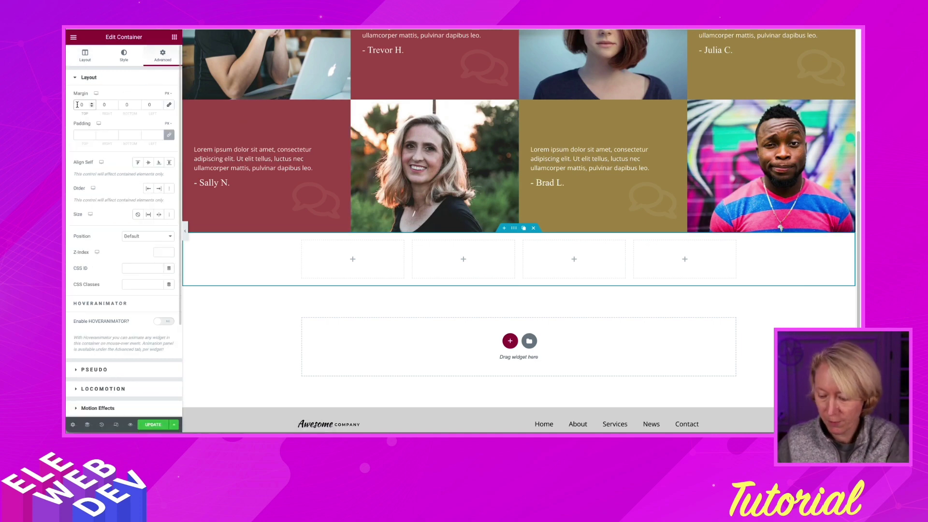
text(50)
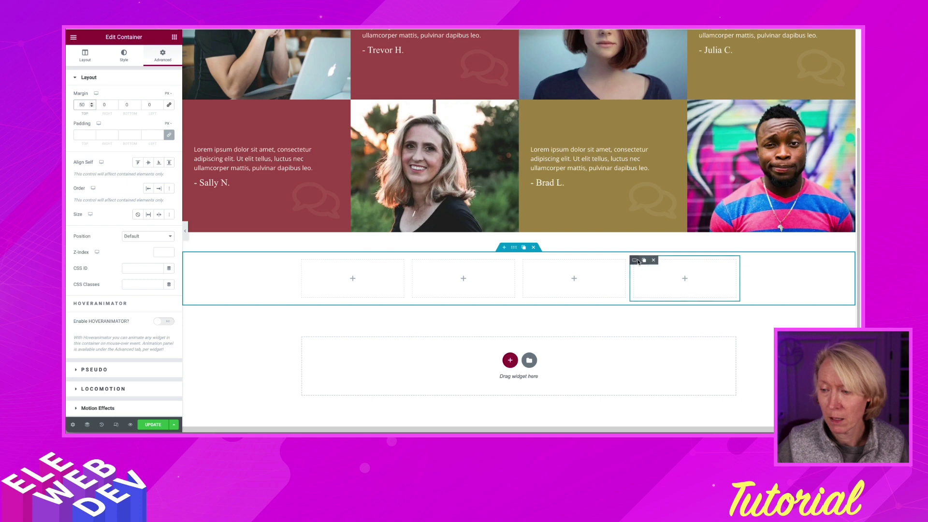
- Duplicate the last inner container four times to make eight containers in the new row
click(644, 262)
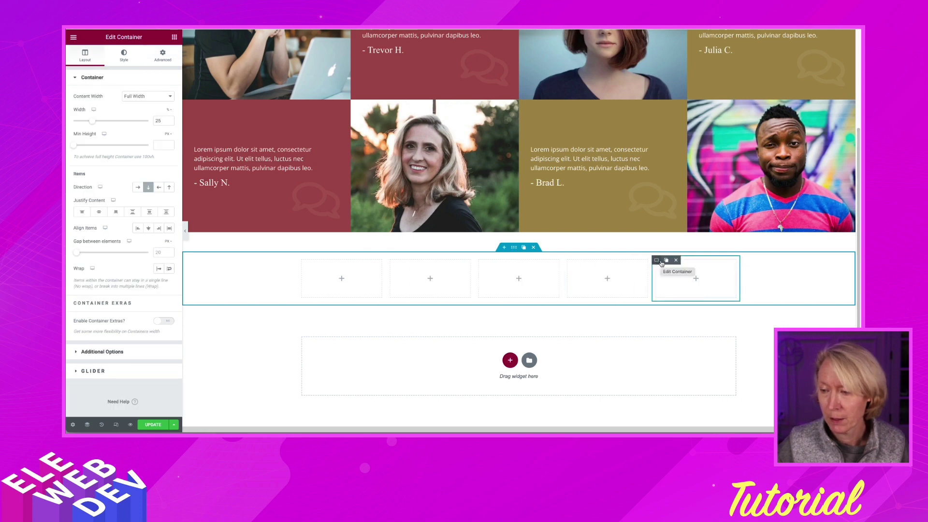
click(666, 262)
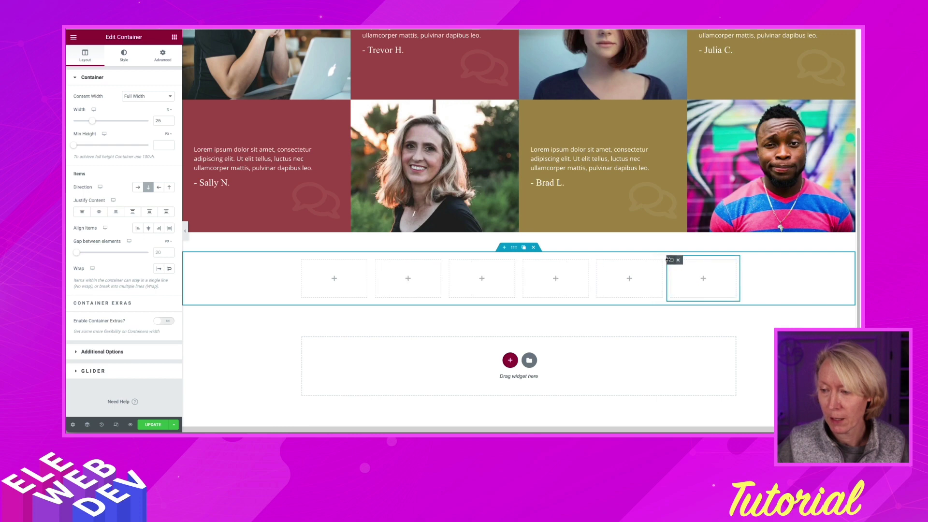
click(684, 262)
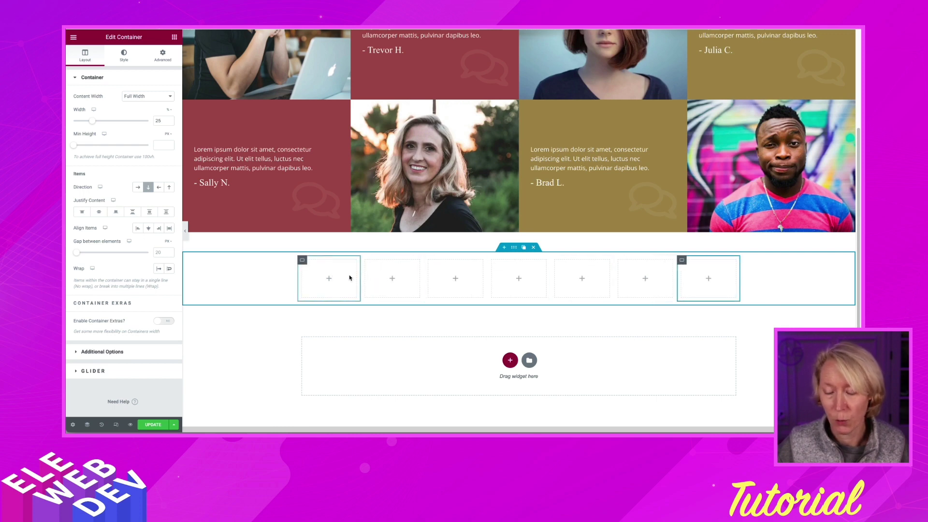
click(694, 262)
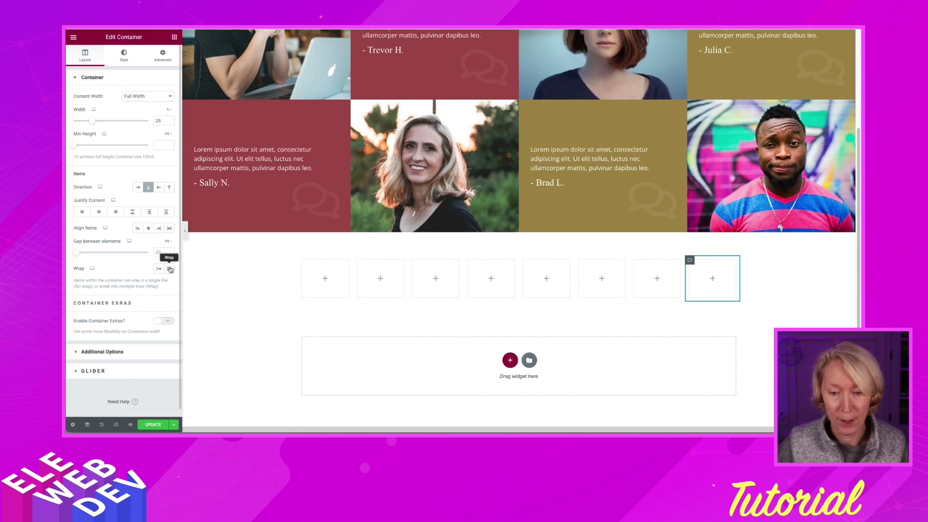
- Set the new parent container to wrap its items and change its content width to Full Width
click(514, 248)
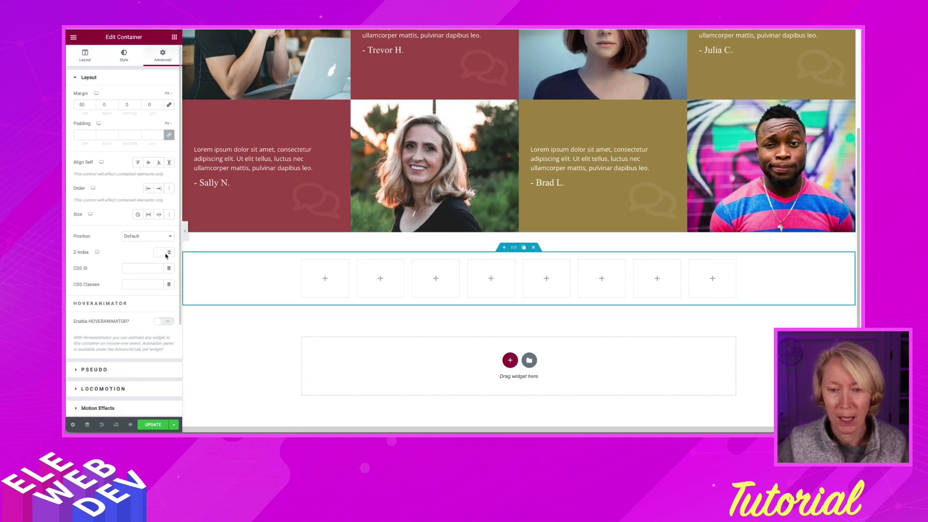
click(80, 59)
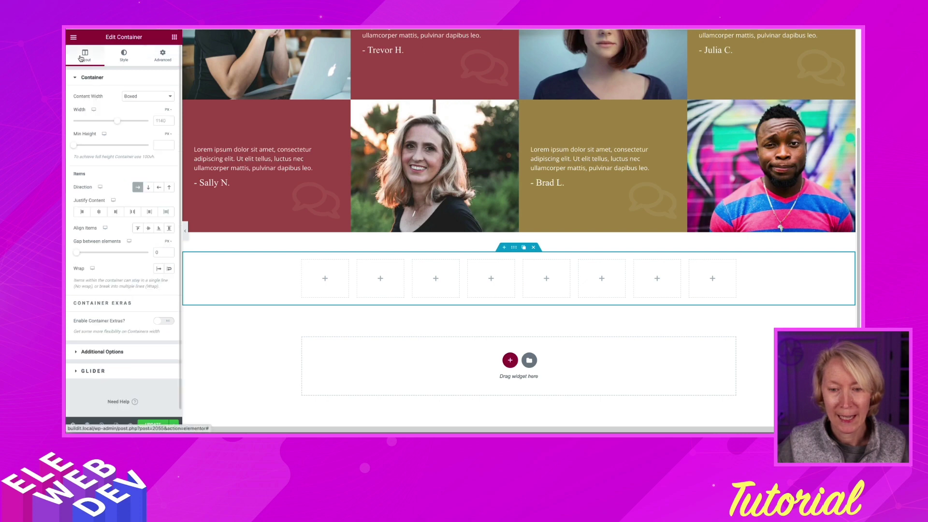
click(169, 269)
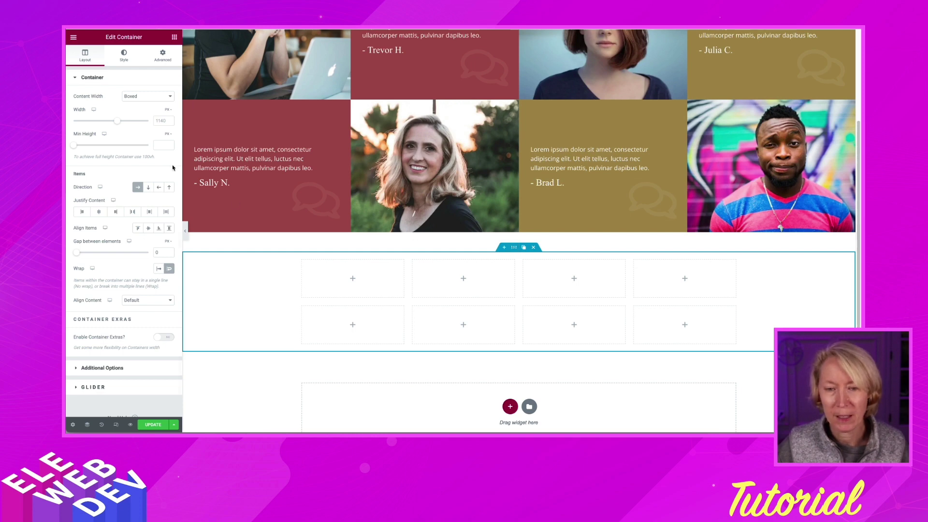
click(140, 98)
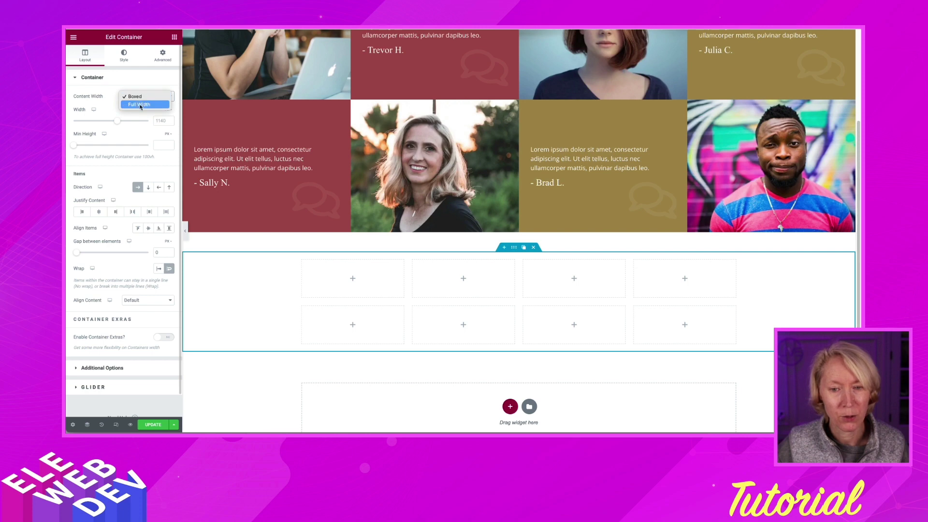
click(139, 105)
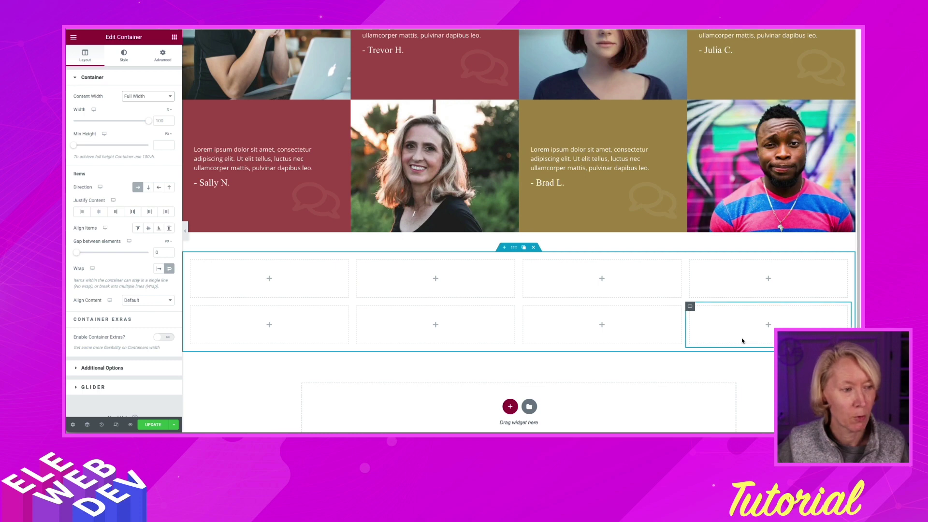
- Give the first container of the new grid a classic background using the photo of the man with headphones at a laptop
scroll(296, 242, down, 1)
scroll(318, 249, up, 1)
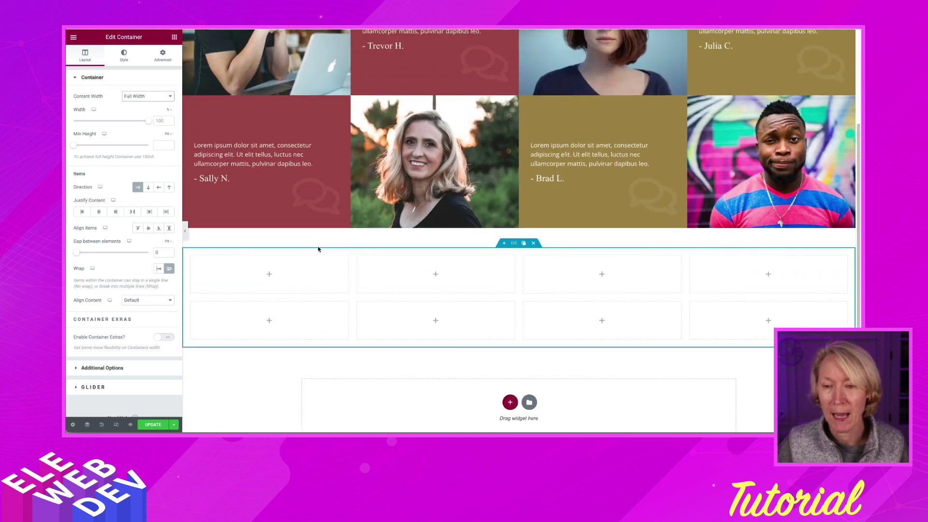
scroll(319, 249, up, 2)
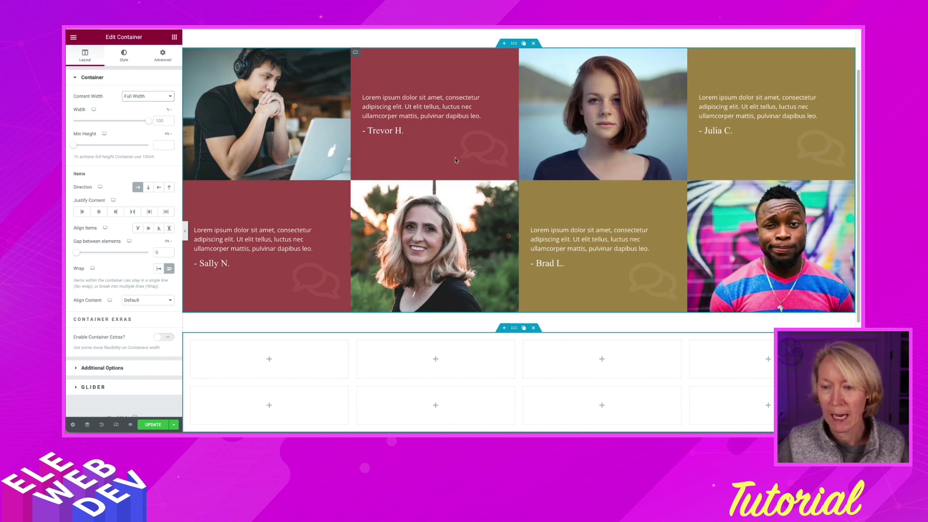
scroll(409, 290, down, 1)
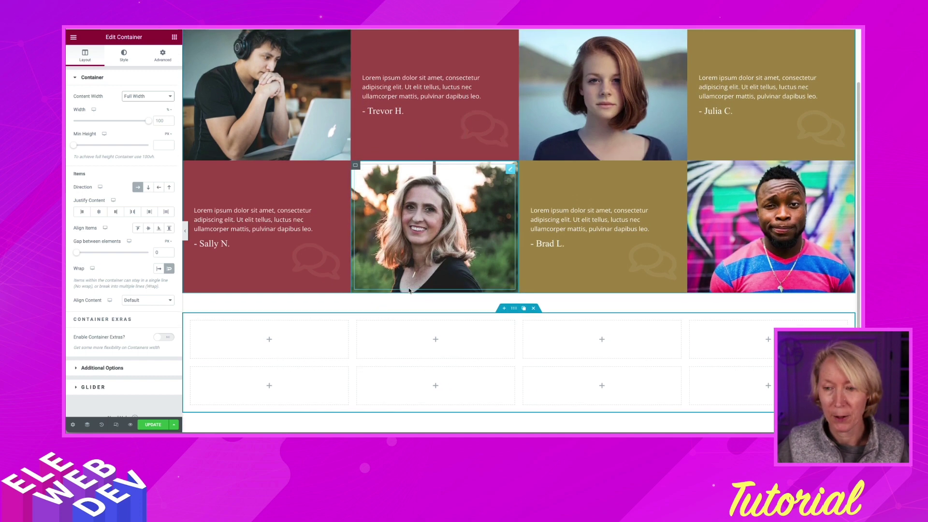
scroll(401, 293, down, 1)
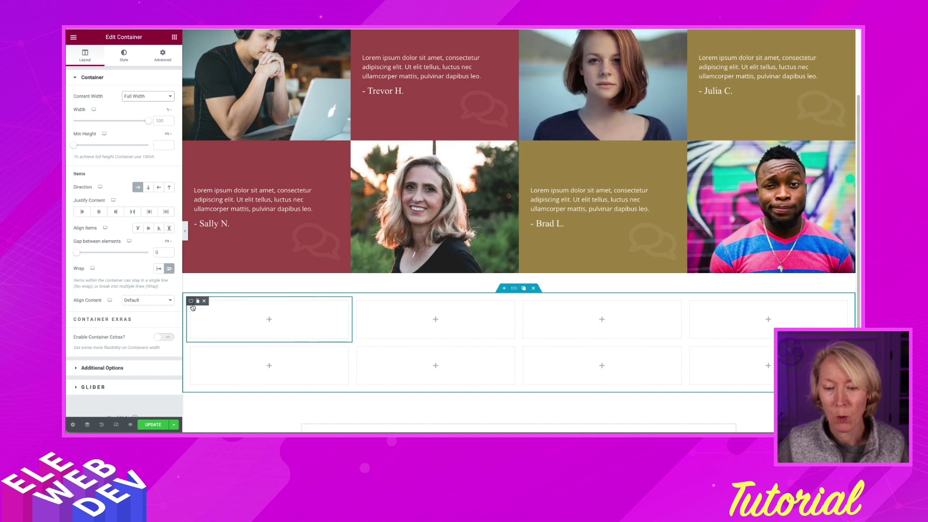
right_click(192, 303)
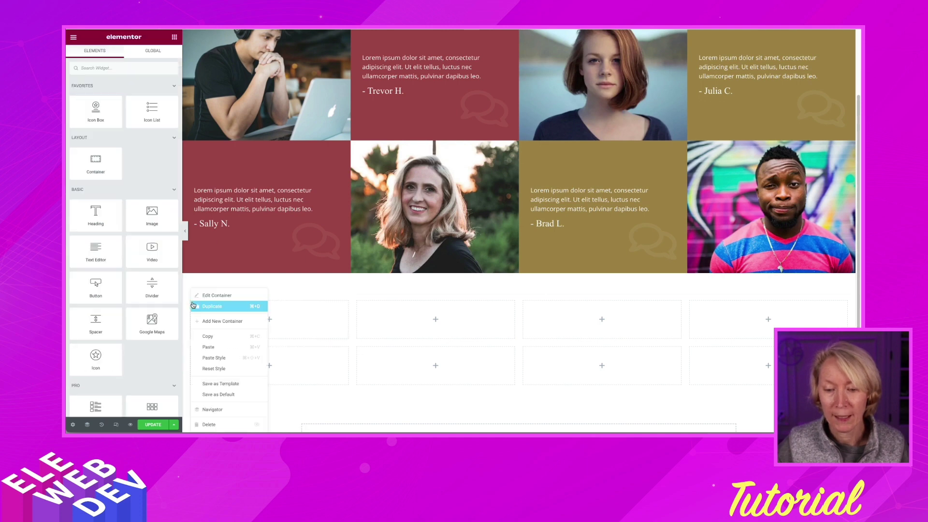
click(214, 298)
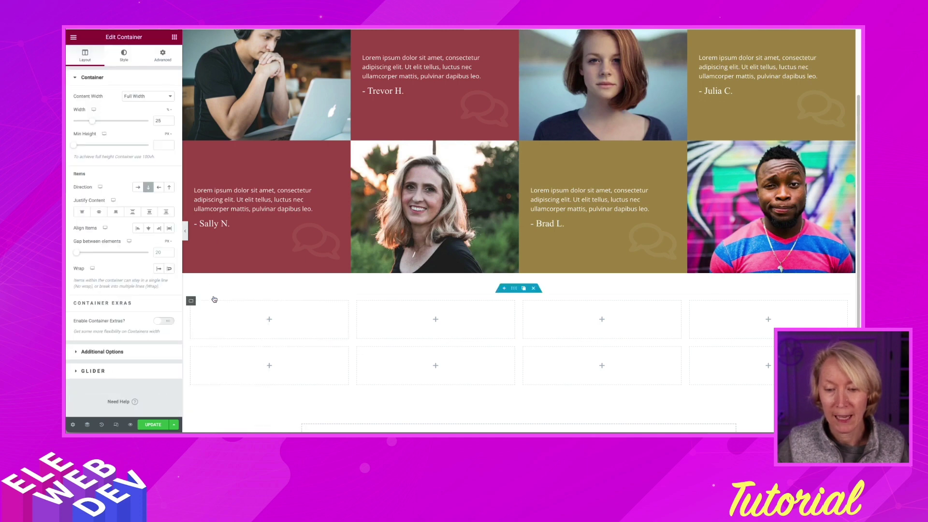
click(124, 56)
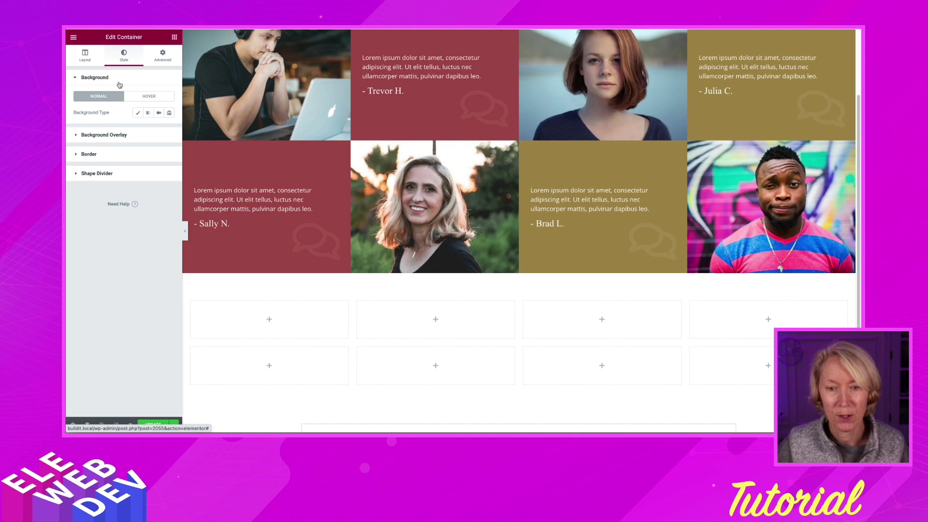
click(139, 113)
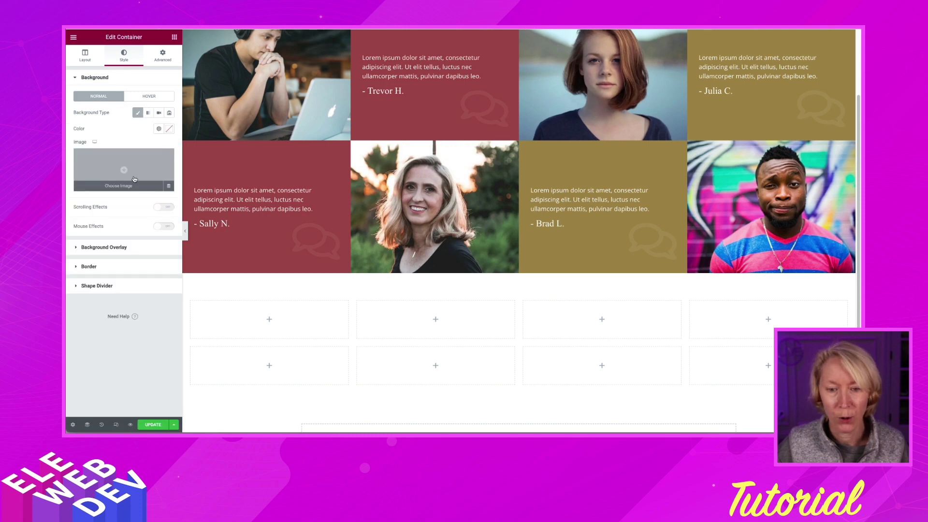
click(125, 187)
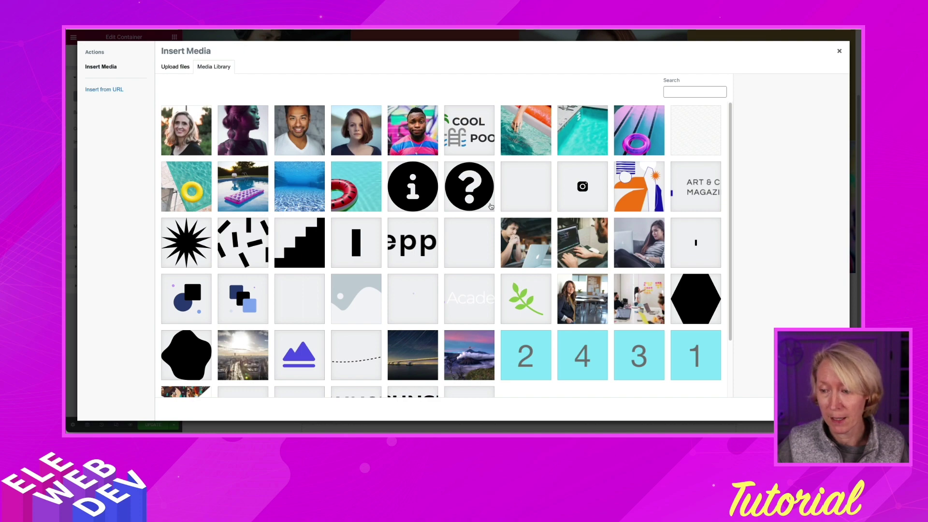
click(521, 234)
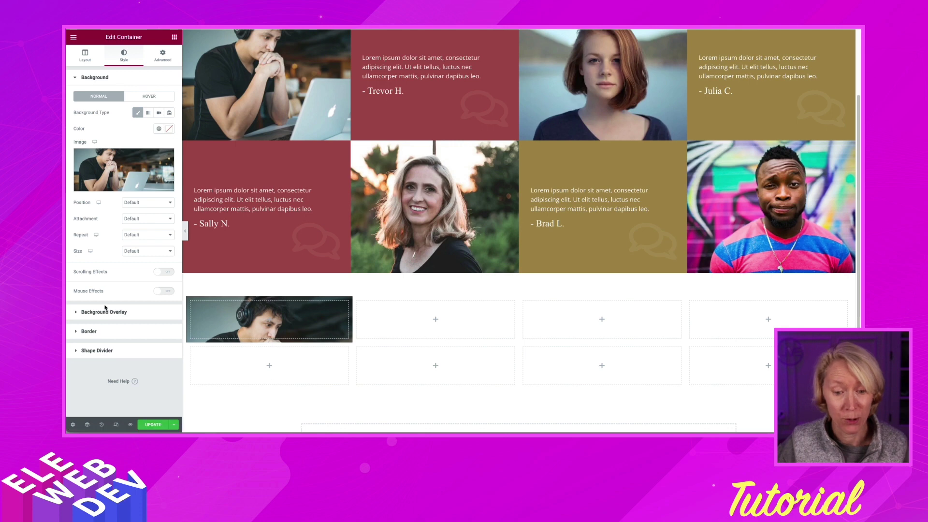
- Add a Spacer widget inside the first container and set its space to 324 px
click(174, 37)
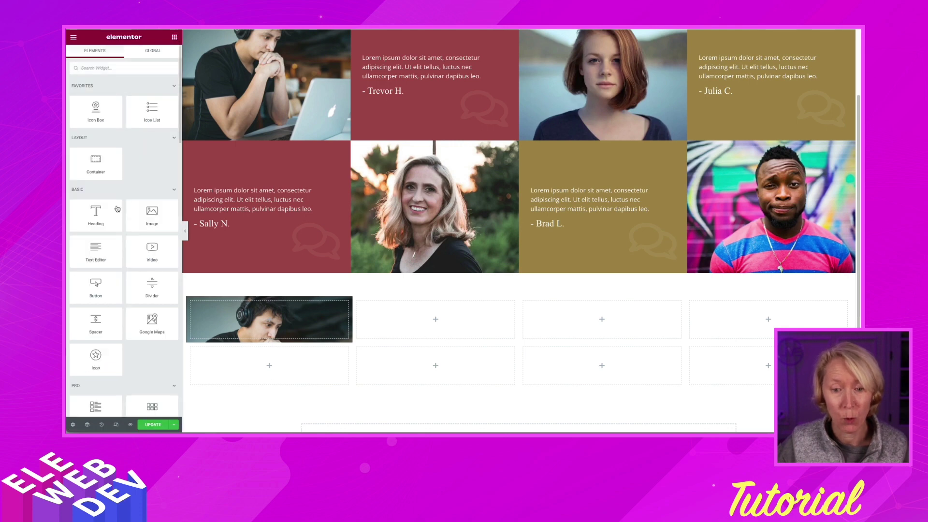
drag(95, 320, 255, 331)
drag(78, 105, 120, 107)
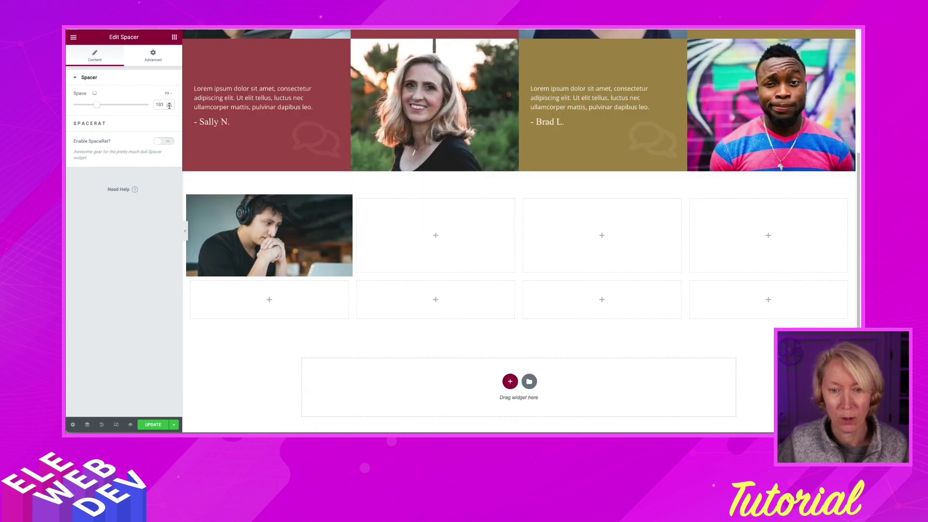
text(324)
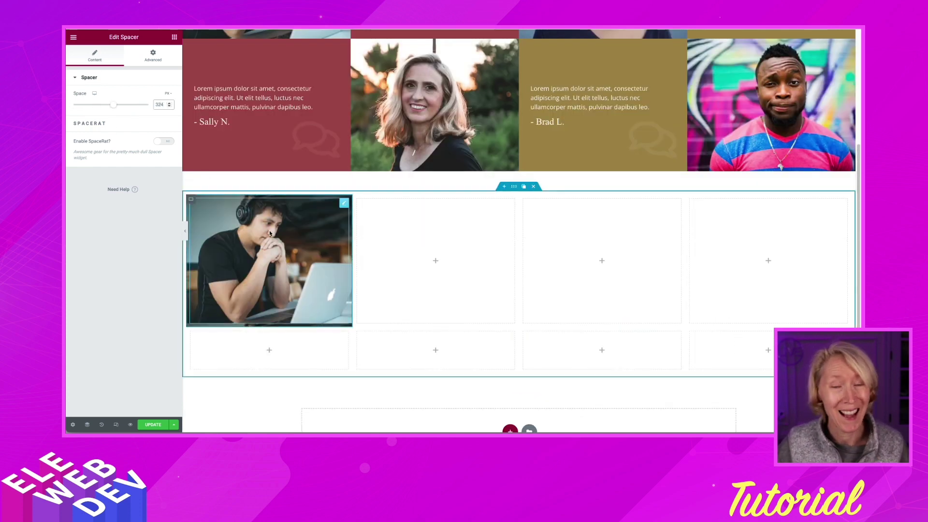
- Give the third container in the new grid's first row a classic background using the red-haired woman's photo from the media library
scroll(289, 226, up, 2)
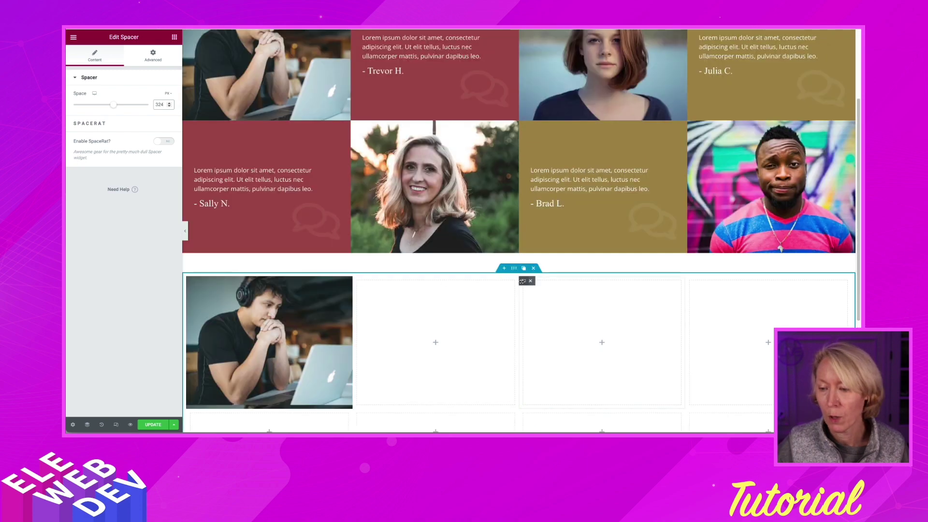
right_click(525, 283)
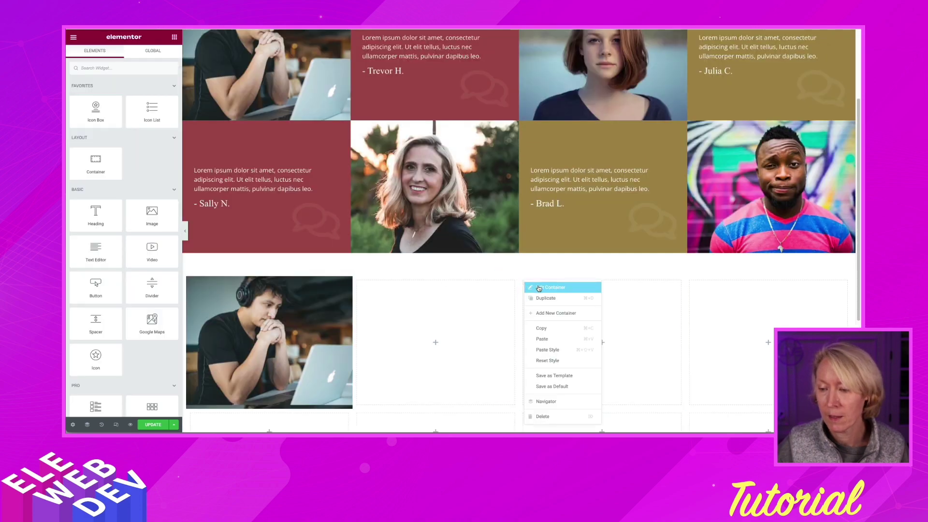
click(540, 289)
click(122, 54)
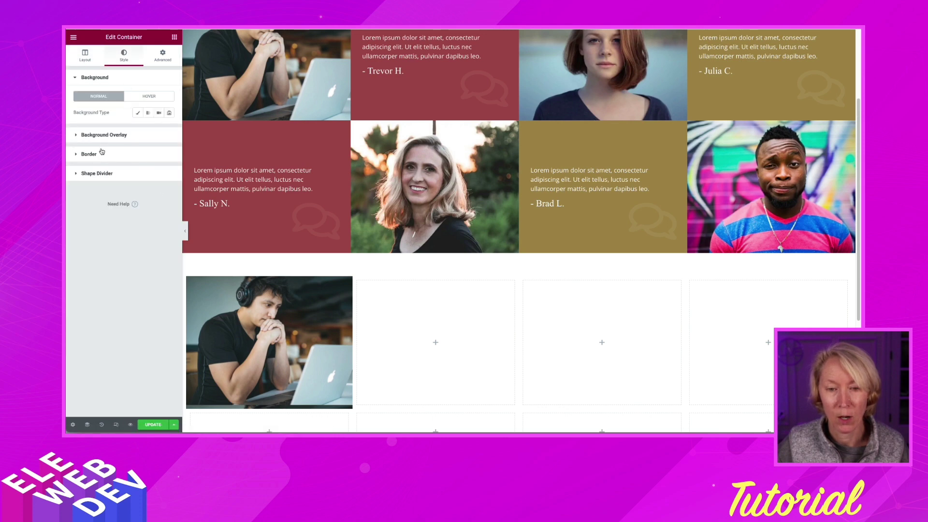
click(138, 113)
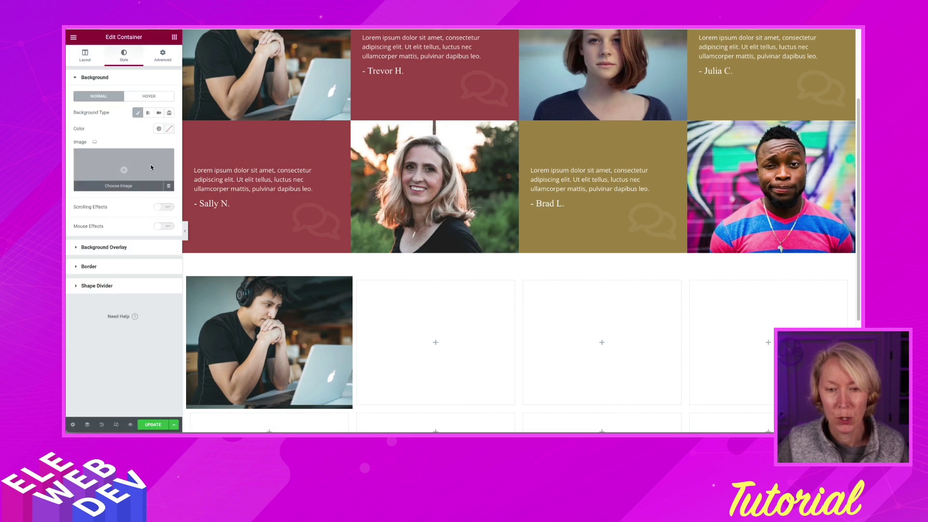
click(120, 186)
click(350, 135)
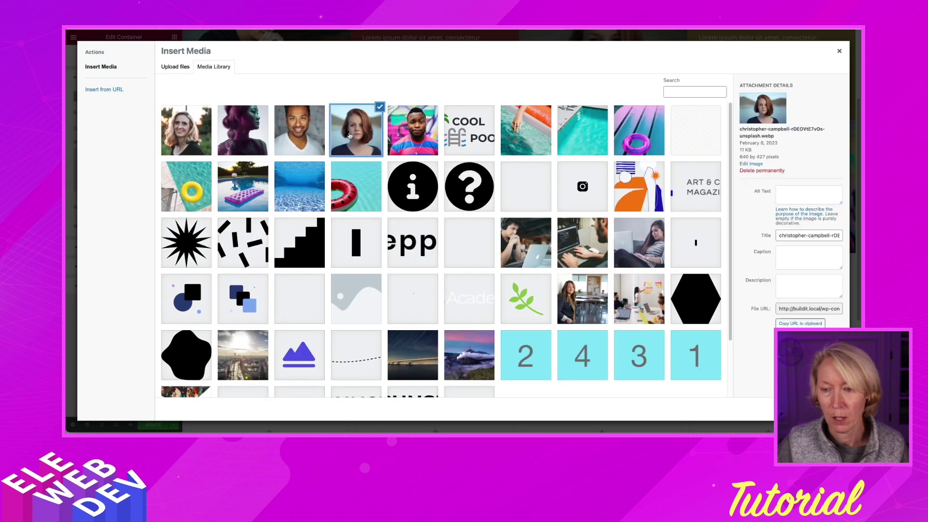
click(822, 409)
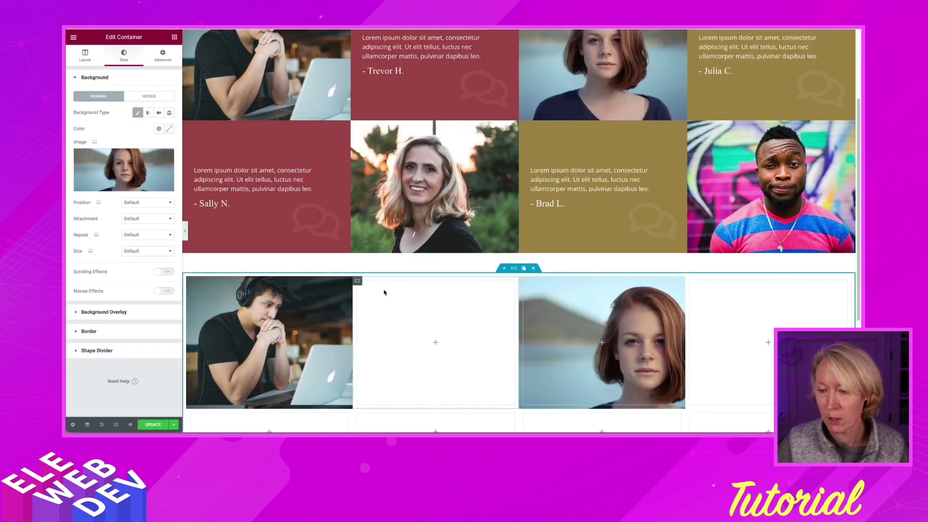
- Set the third container's background image position to Center Center and its size to Cover
click(135, 206)
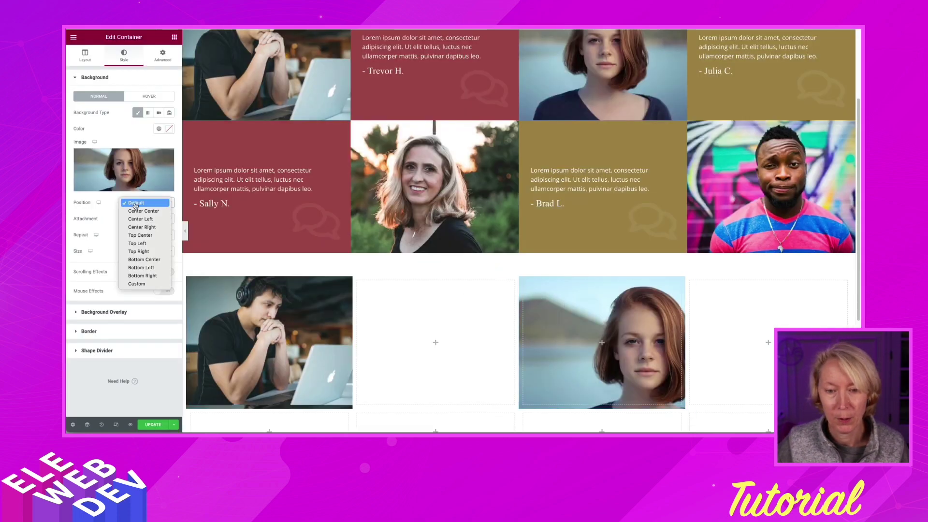
click(135, 212)
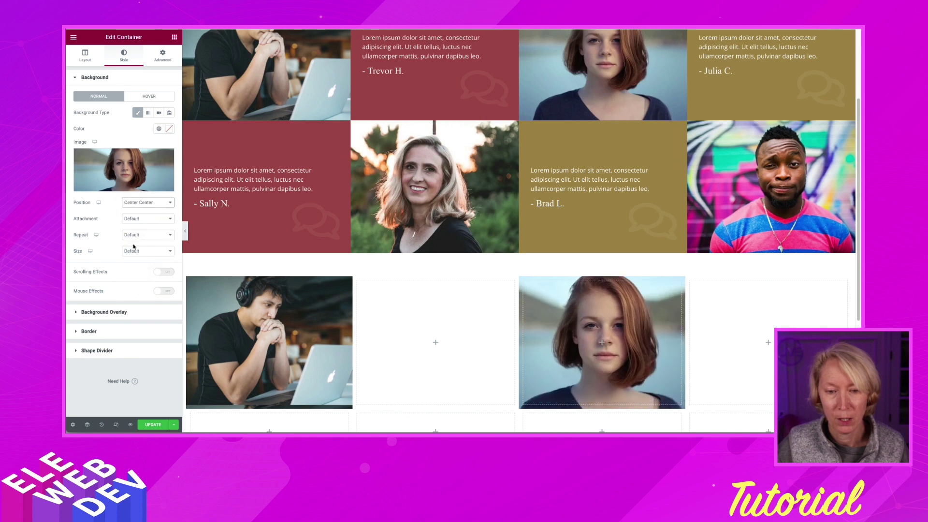
click(132, 249)
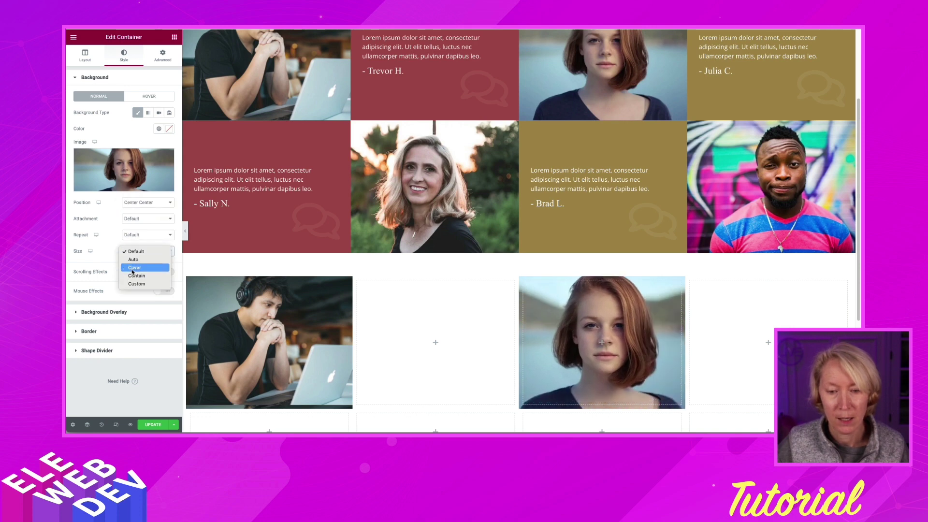
click(134, 268)
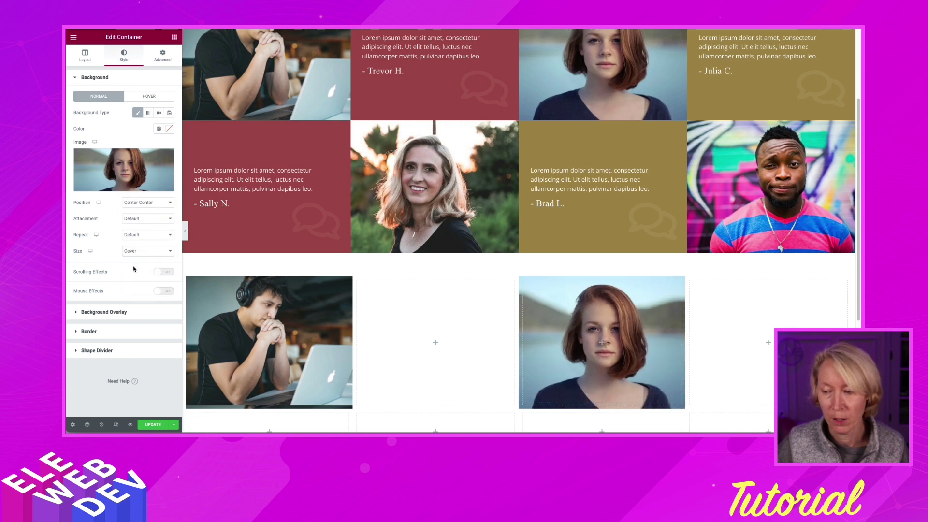
- Set the background image size of the first container, with the man at the laptop, to Cover
right_click(194, 283)
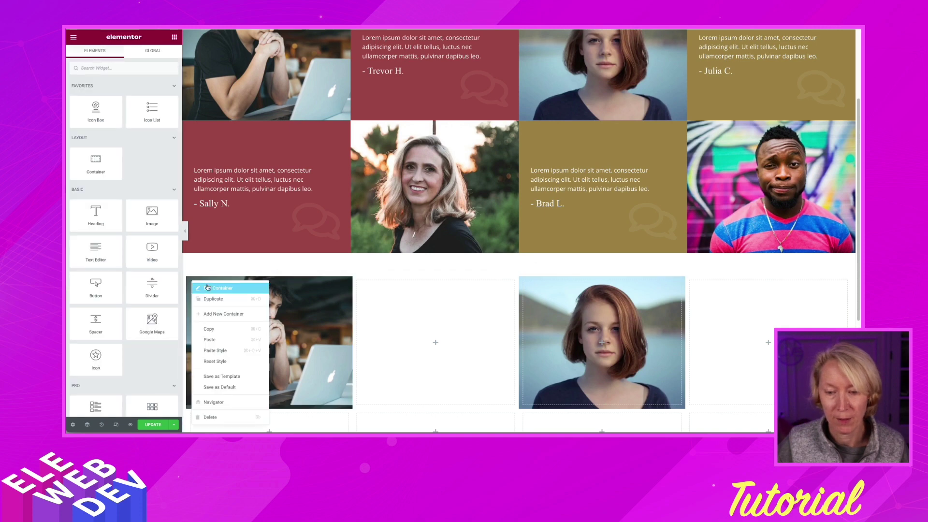
click(208, 288)
click(130, 252)
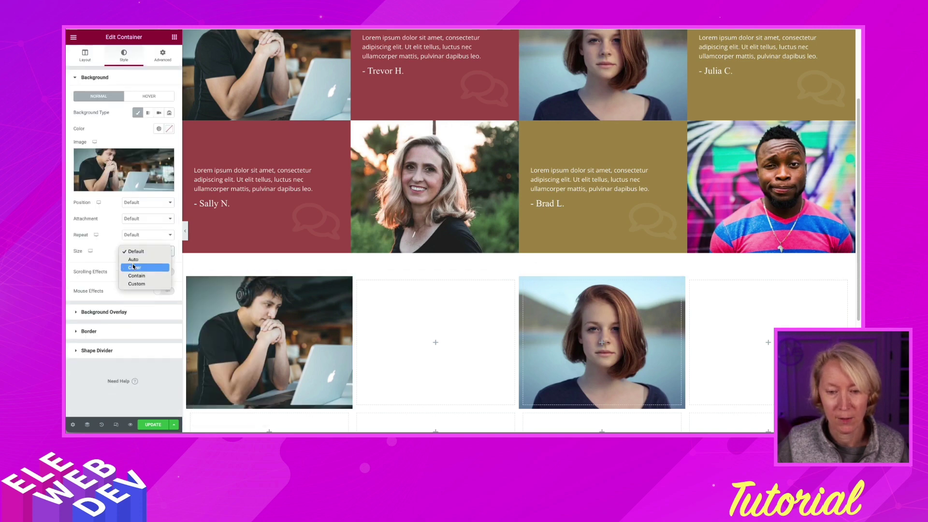
click(131, 266)
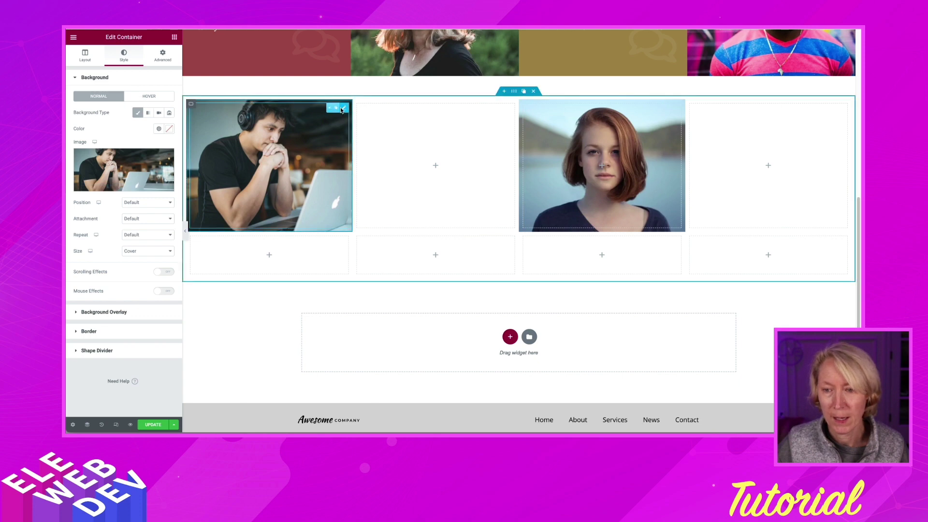
- Copy the first container's spacer into the third container of the first row and the second and fourth containers of the second row
right_click(343, 111)
click(361, 141)
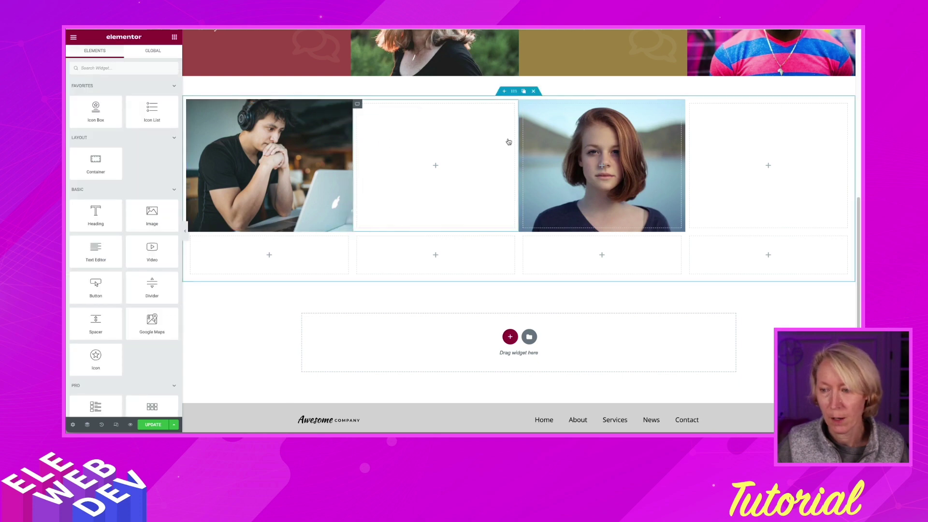
right_click(566, 145)
click(588, 205)
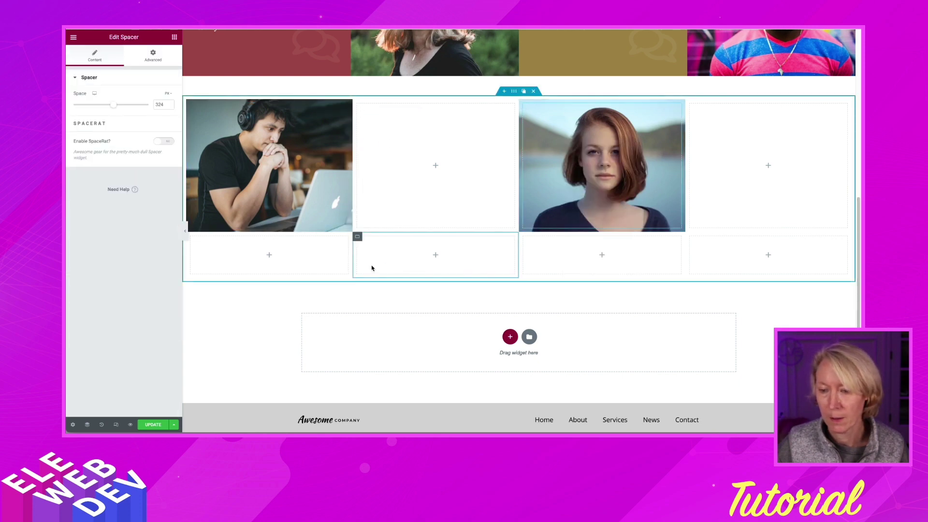
right_click(391, 255)
click(410, 315)
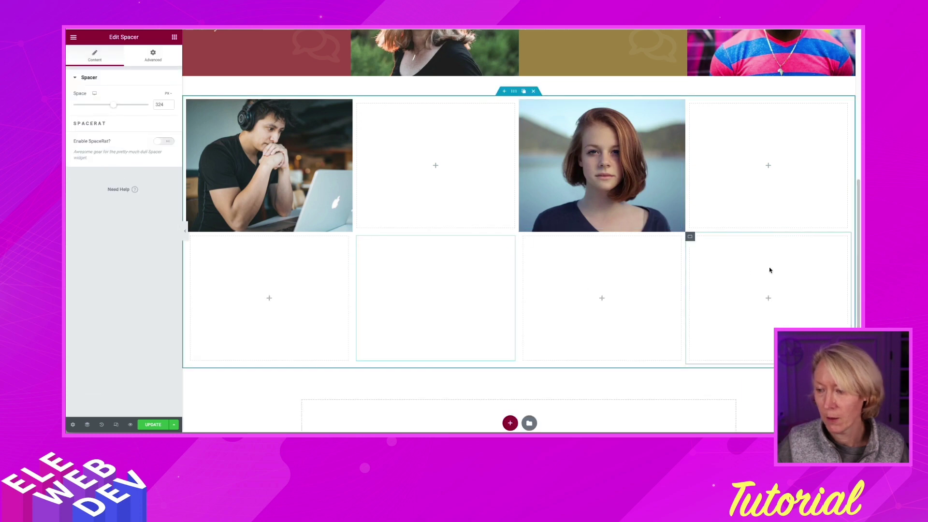
right_click(723, 285)
click(751, 342)
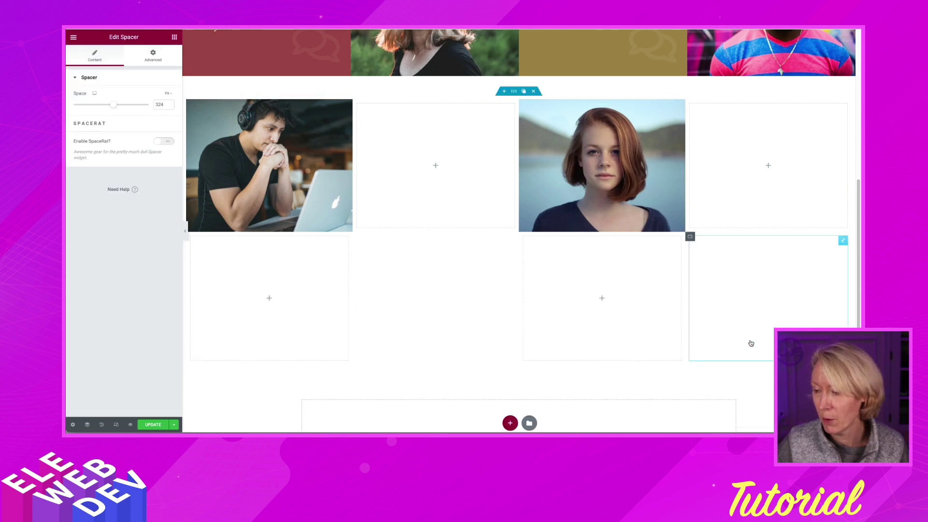
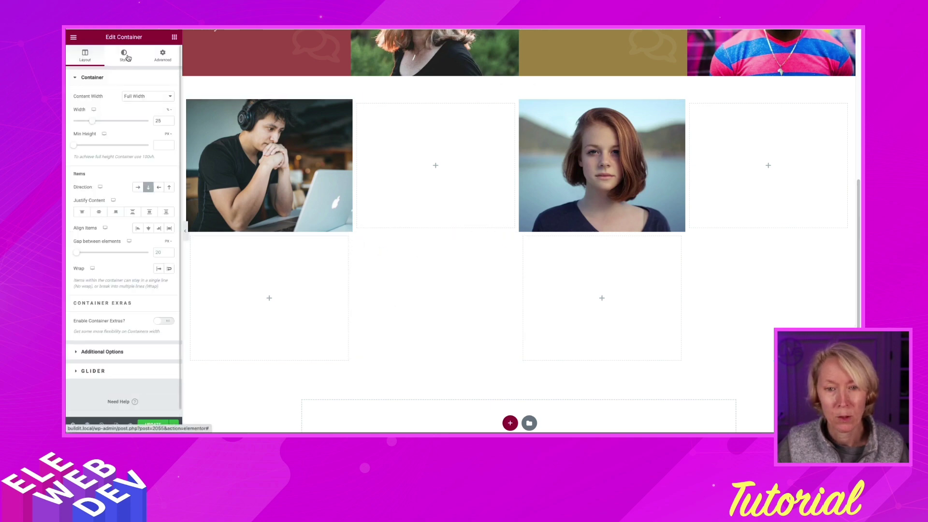
- Give the second container of the second row a classic background using the photo of the smiling blonde woman
click(137, 114)
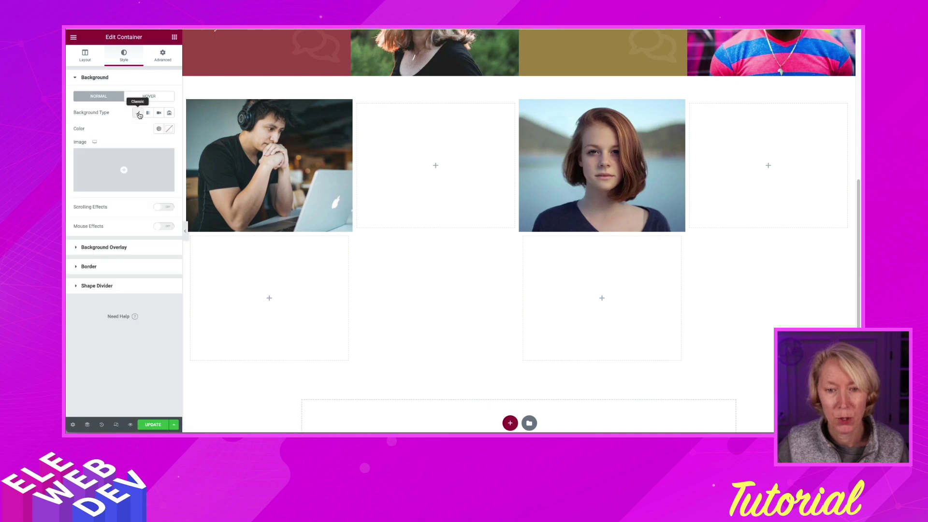
click(125, 186)
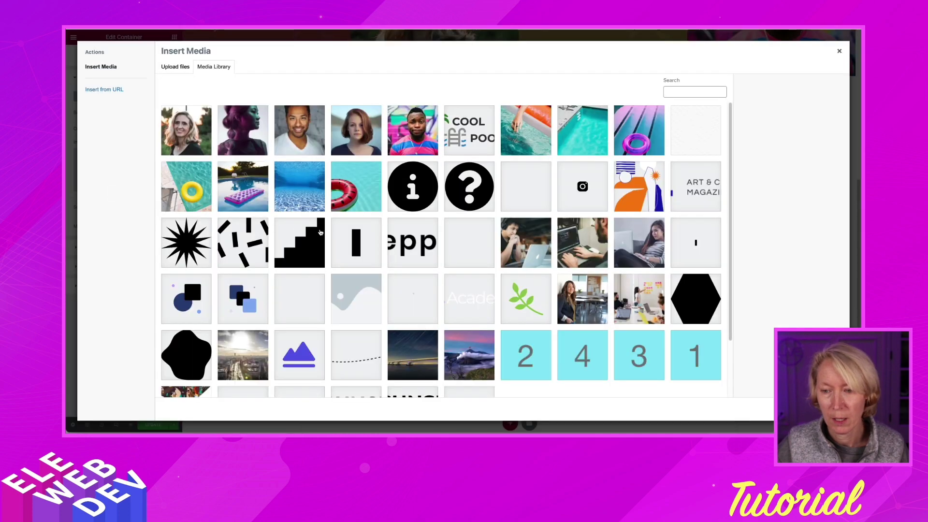
click(206, 128)
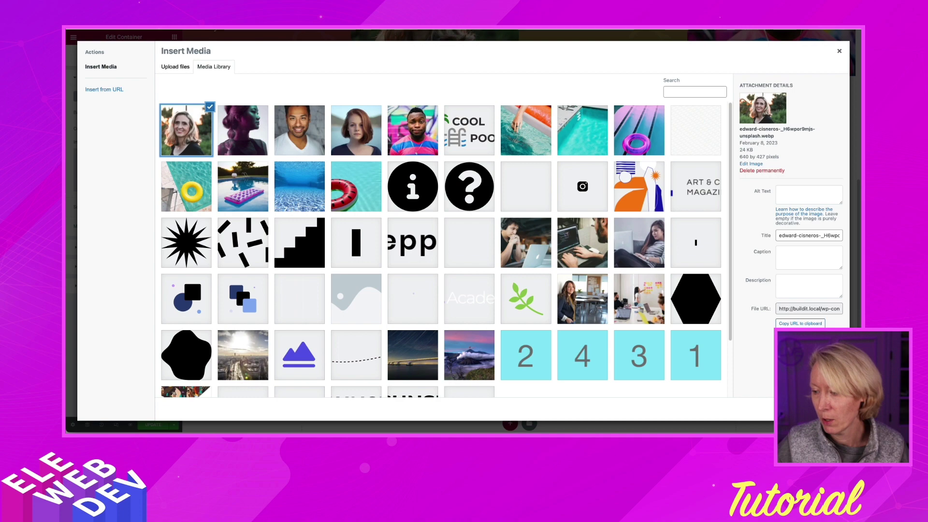
click(821, 410)
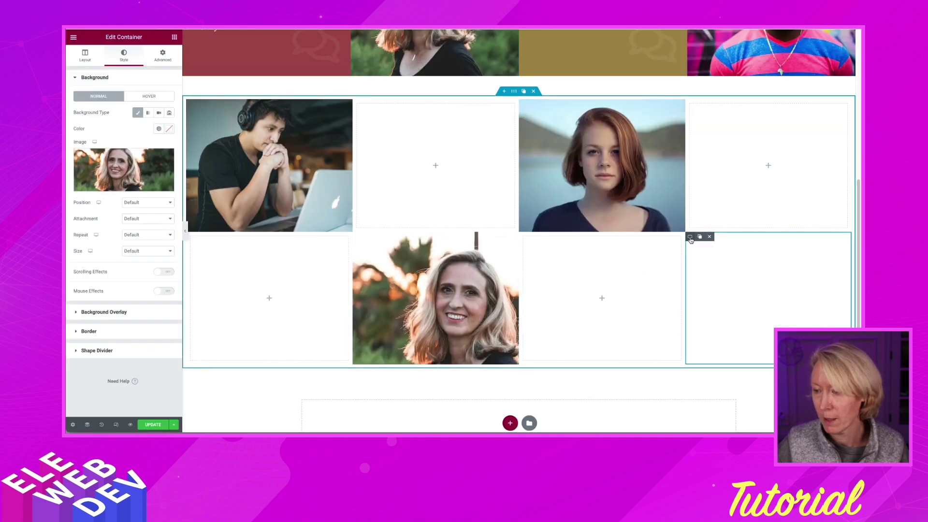
- Give the second row's fourth container a classic background using the photo of the man in the striped sweater, positioned Center Center
right_click(690, 247)
click(707, 246)
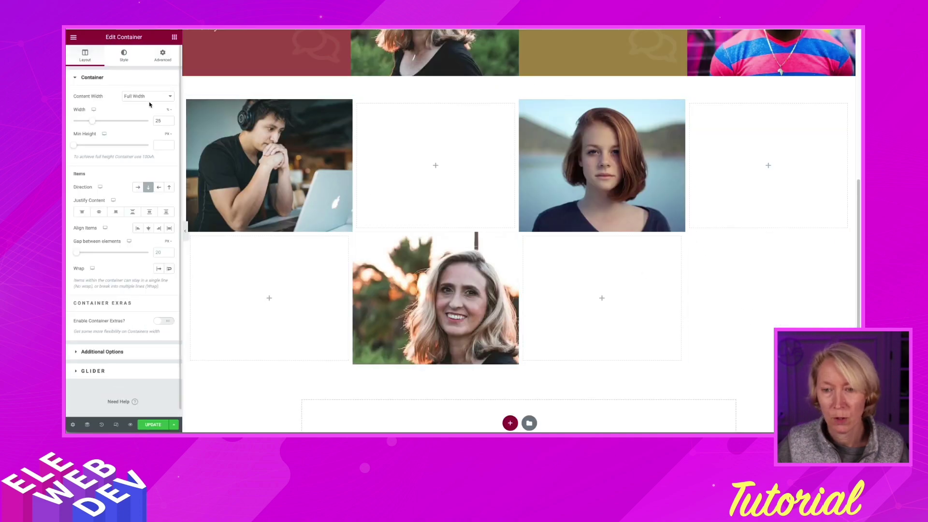
click(119, 58)
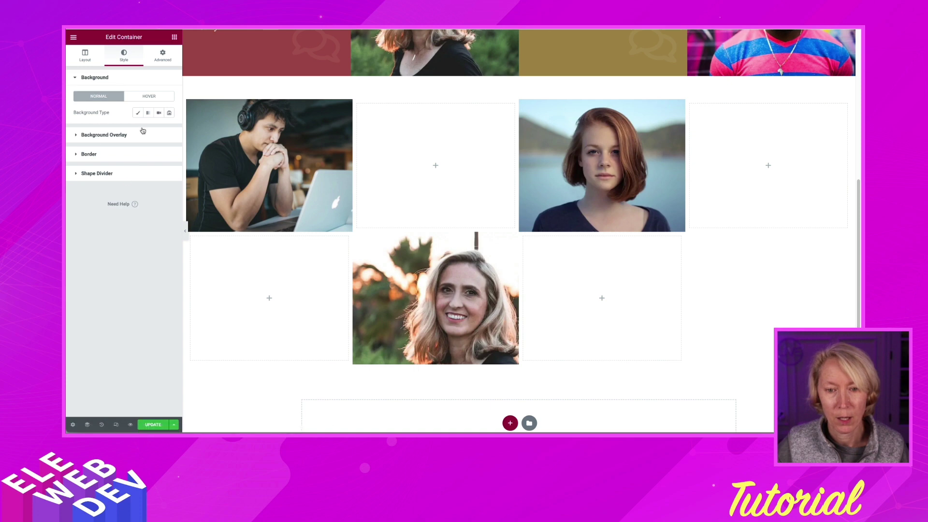
click(138, 113)
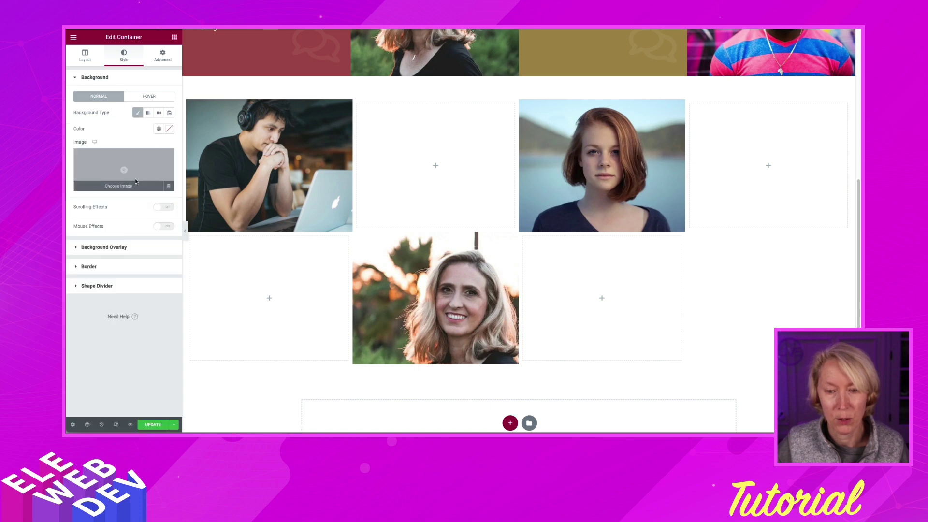
click(118, 186)
click(412, 130)
click(817, 409)
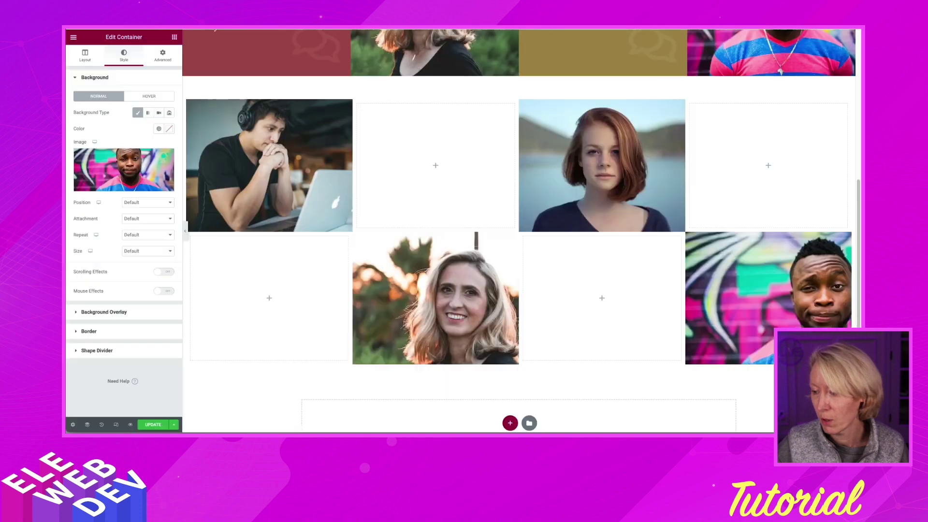
scroll(554, 285, down, 1)
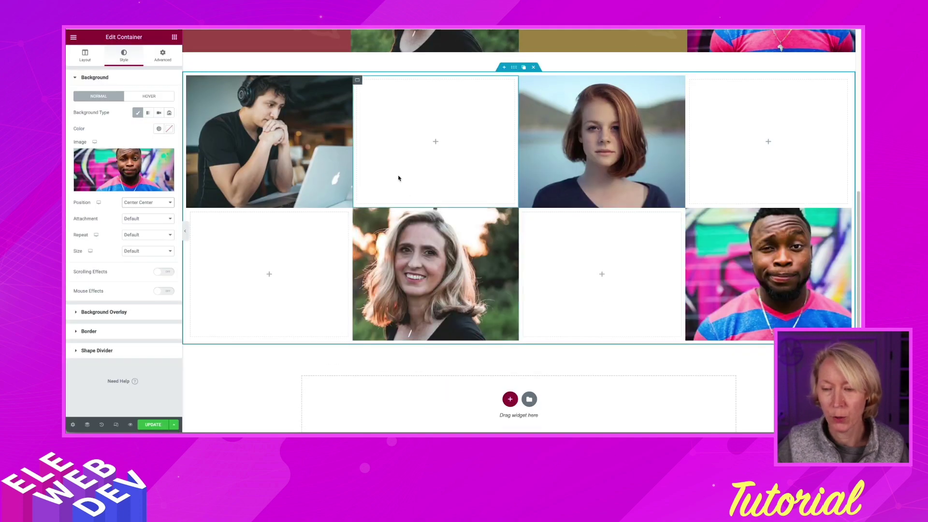
- Give the second container of the first row a classic background in the dark red global color
right_click(359, 82)
click(382, 87)
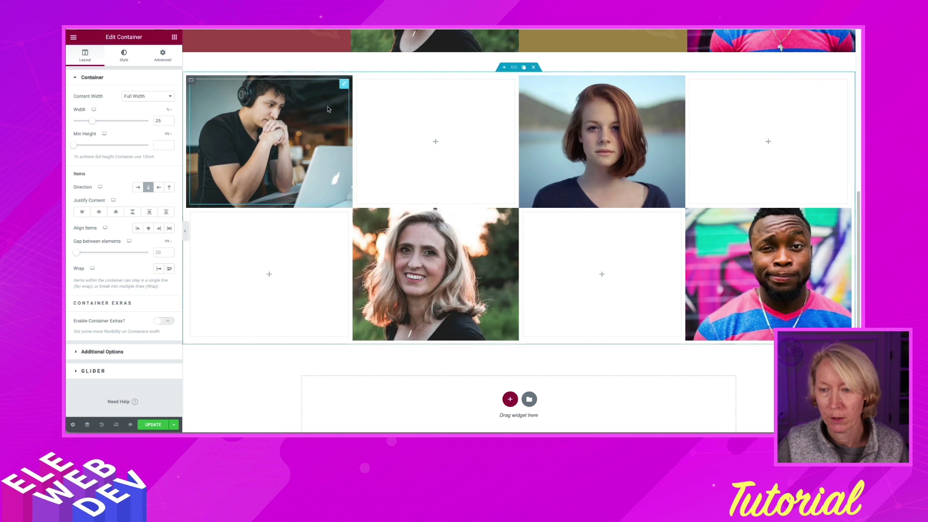
click(122, 56)
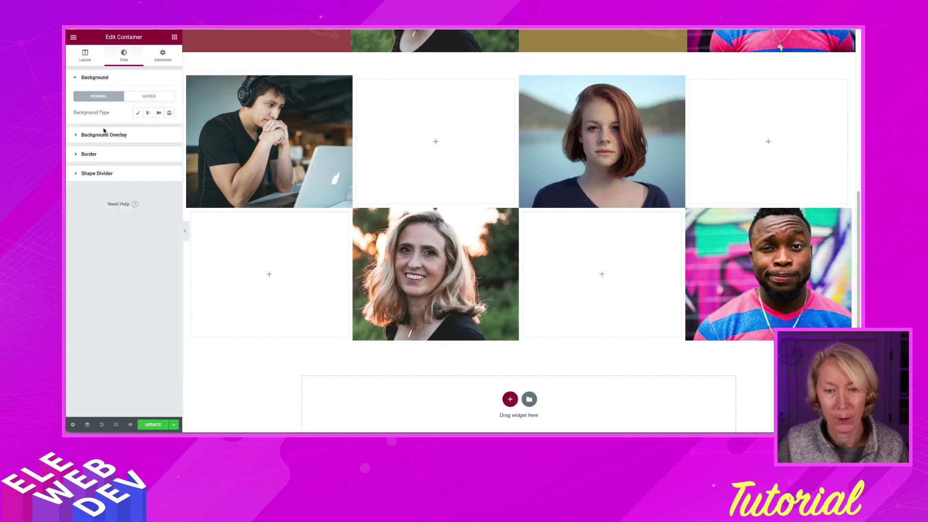
click(96, 234)
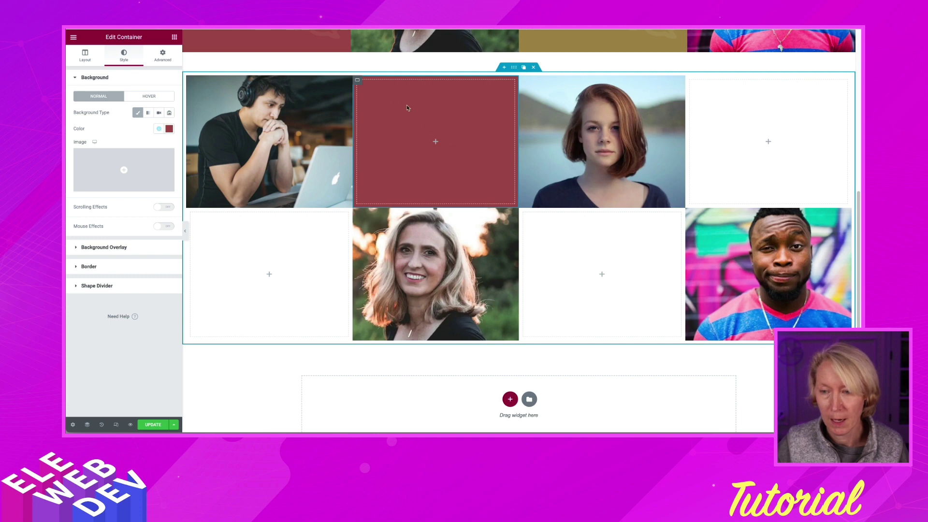
- Copy the dark red container's style onto the first container of the second row
right_click(359, 82)
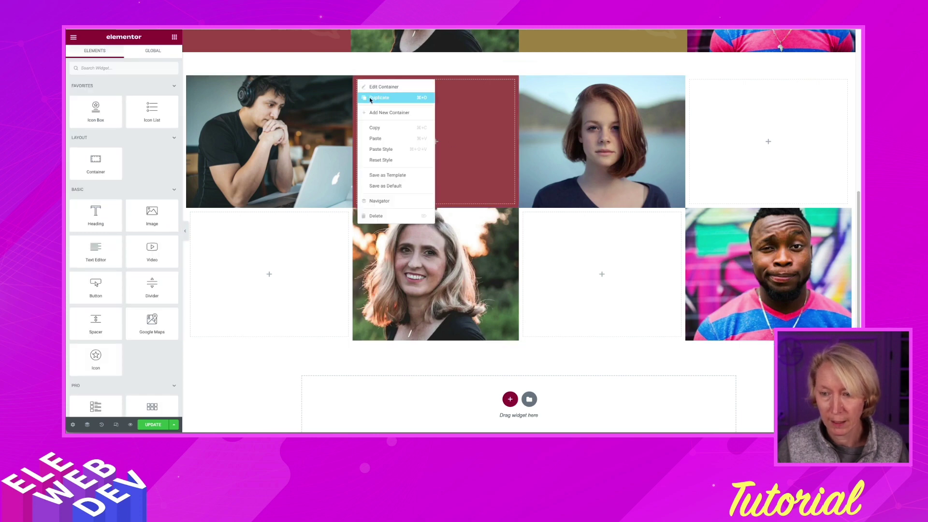
click(380, 128)
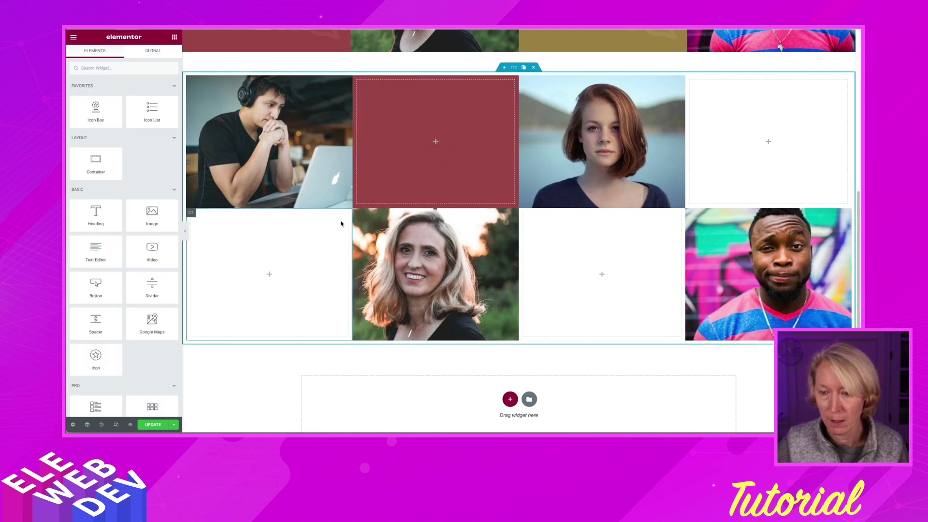
right_click(193, 216)
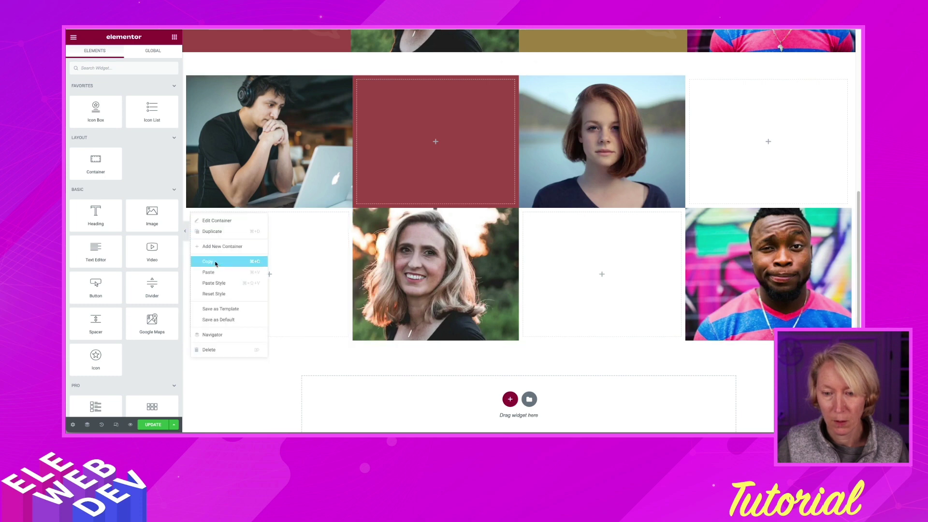
click(220, 282)
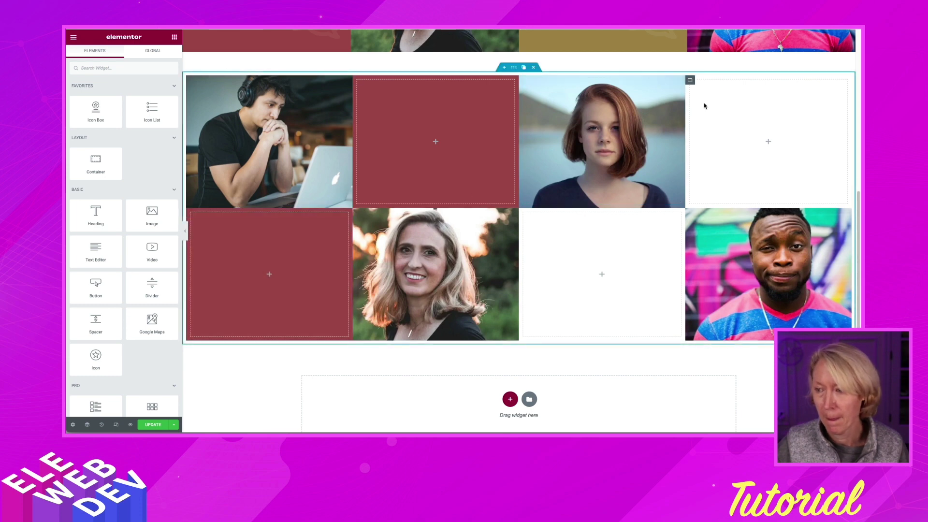
- Give the fourth container of the first row a classic background in the gold global color
click(690, 80)
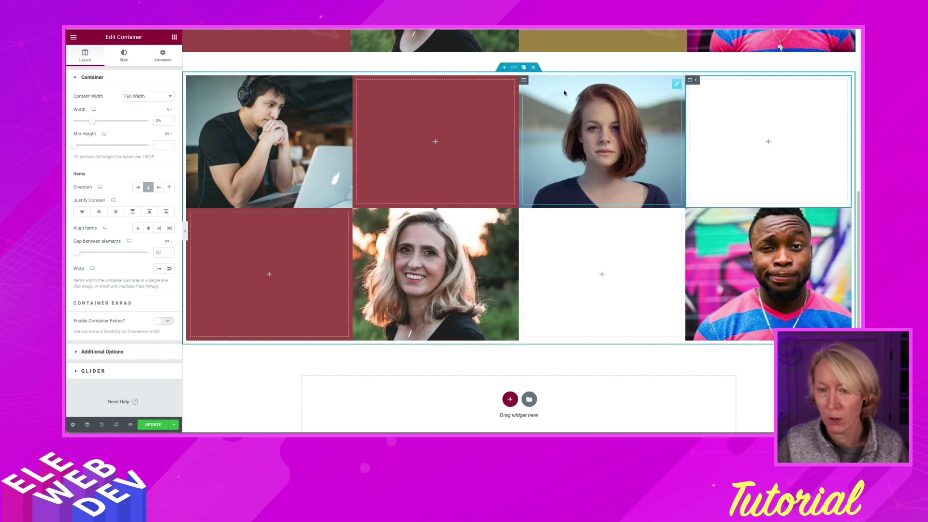
click(124, 54)
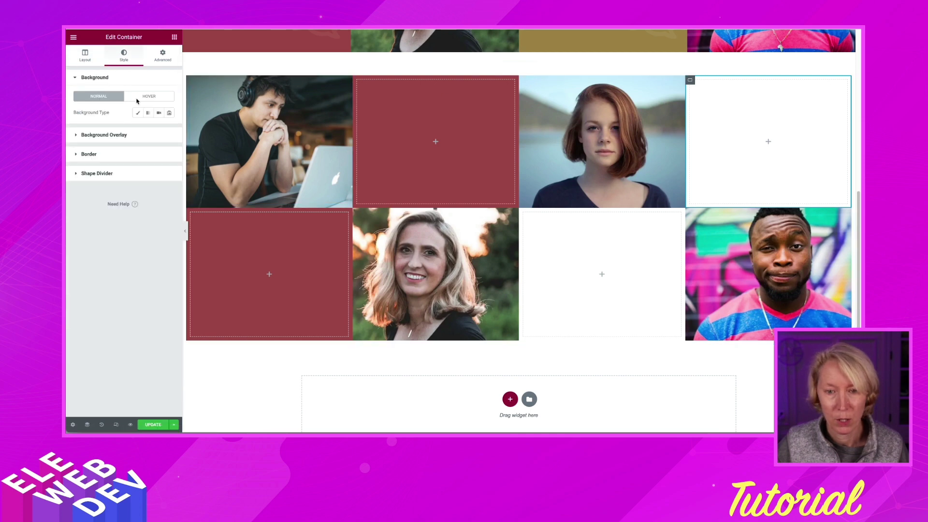
click(139, 113)
click(159, 128)
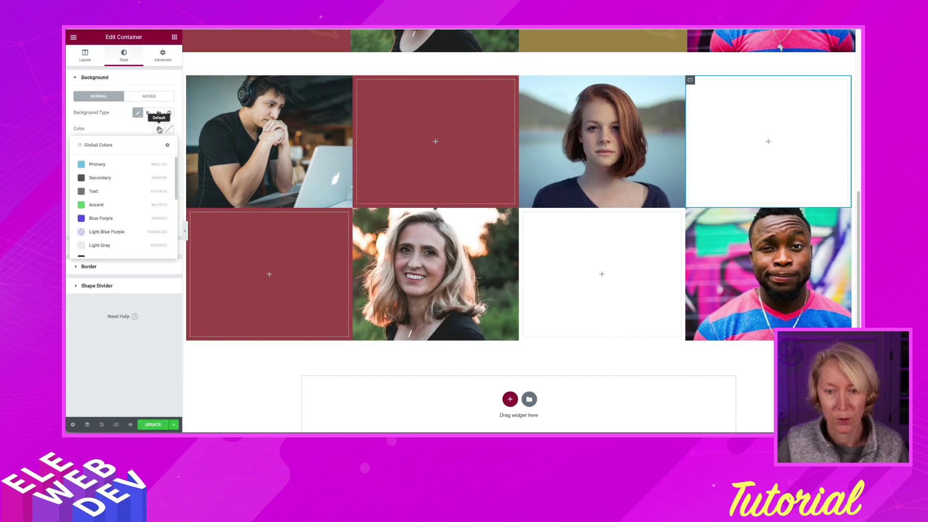
click(97, 248)
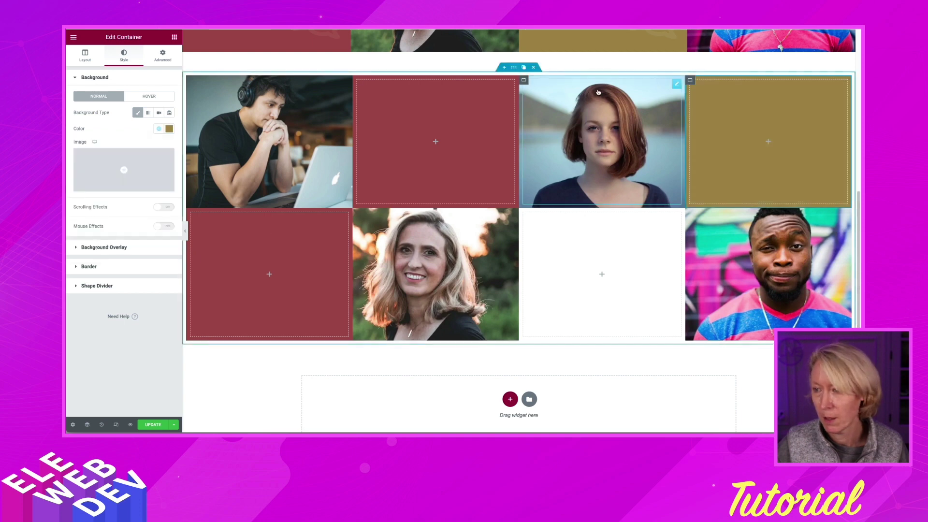
- Copy the gold container's style onto the third container of the second row
right_click(694, 84)
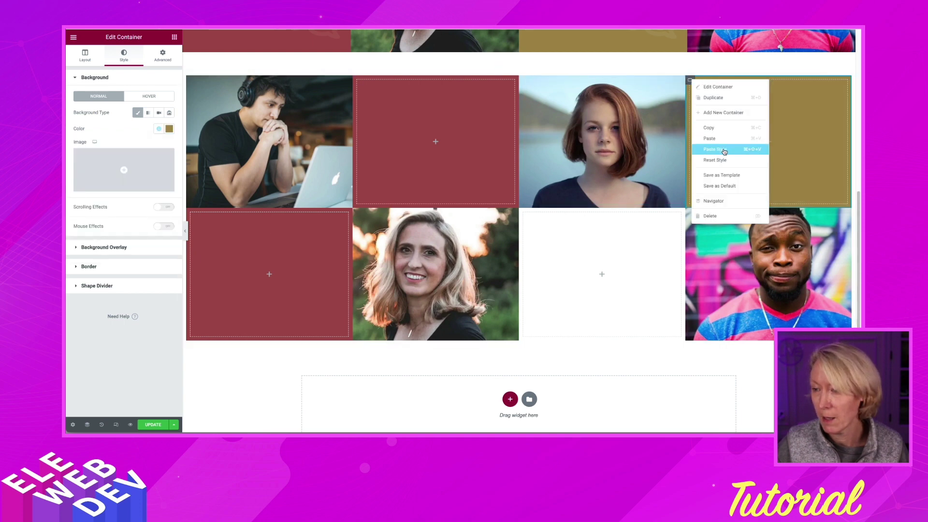
click(718, 127)
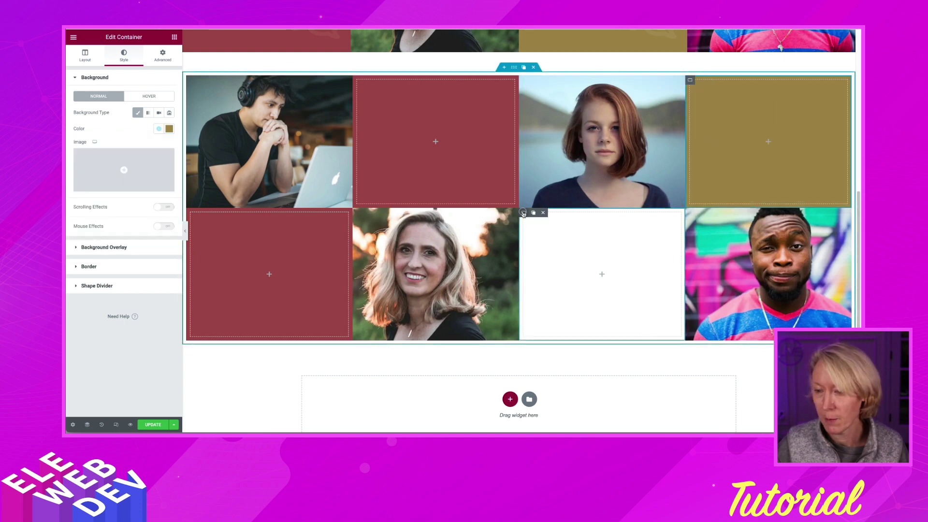
right_click(526, 212)
click(541, 270)
- Copy the lorem ipsum quote text from the finished upper grid into the red and gold containers of the new grid
scroll(375, 171, up, 4)
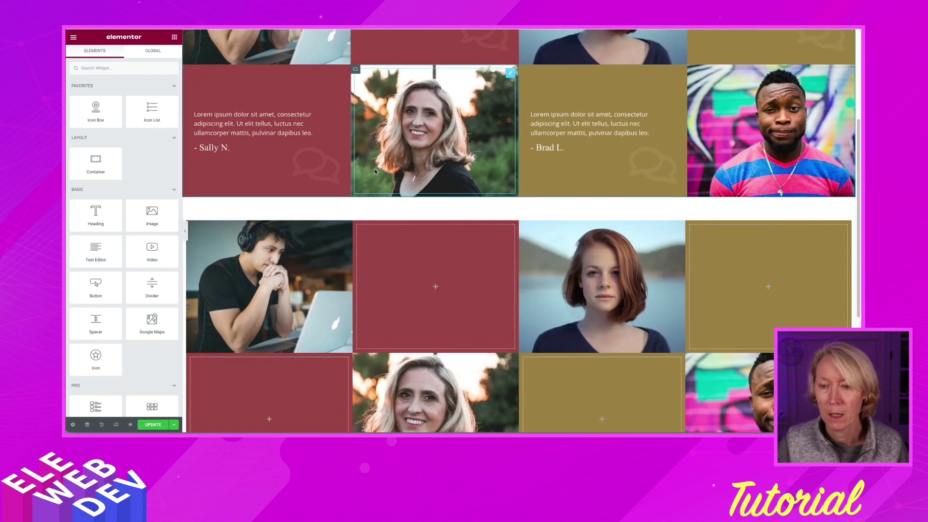
scroll(375, 171, down, 2)
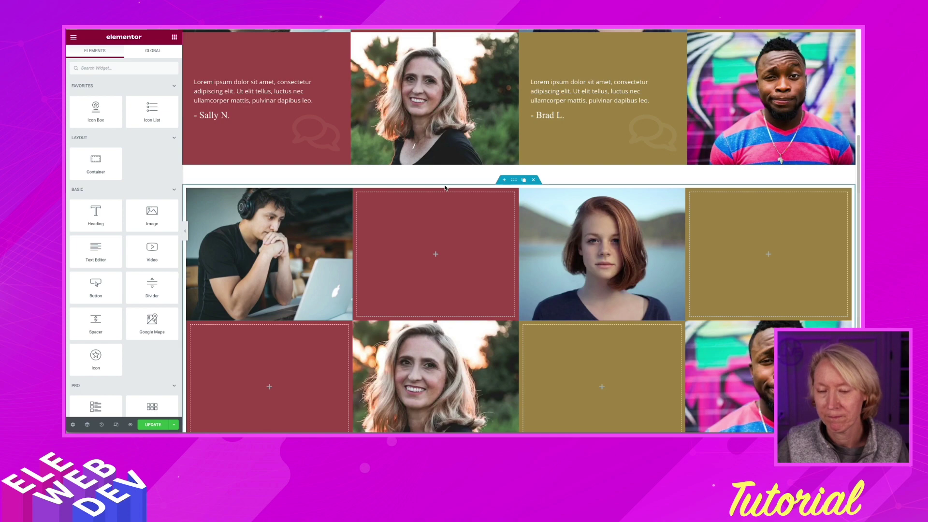
scroll(503, 174, up, 4)
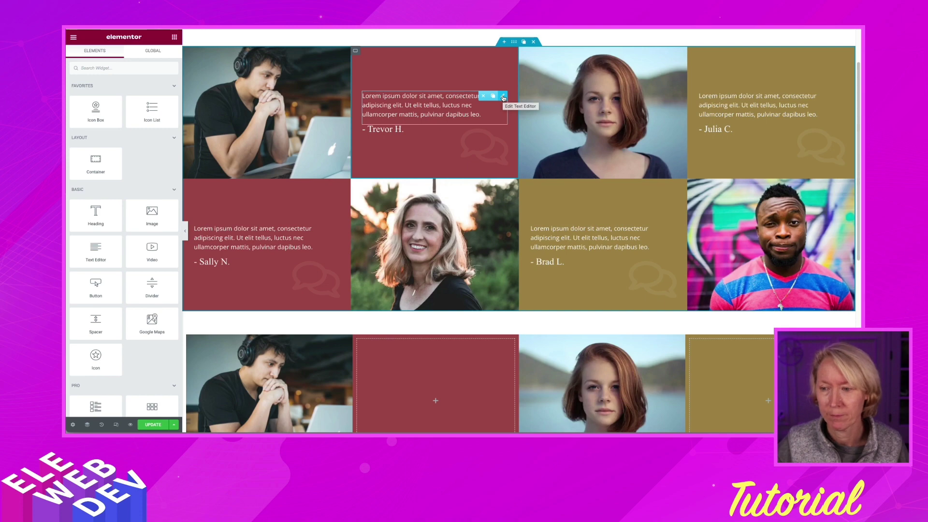
scroll(503, 193, down, 3)
right_click(406, 250)
click(436, 314)
right_click(695, 208)
click(735, 269)
scroll(628, 242, down, 2)
right_click(242, 299)
click(271, 363)
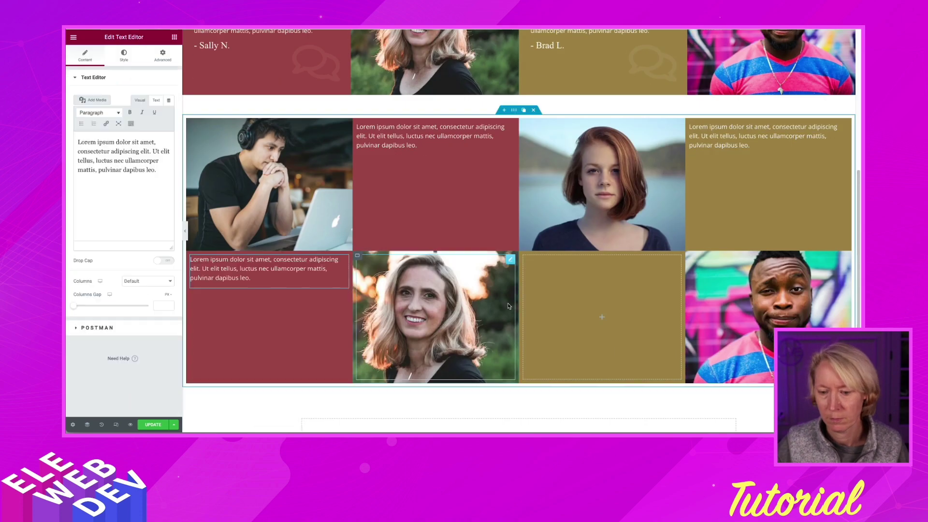
- Copy the name heading under the upper grid's first red quote into the new grid's first-row red container
scroll(508, 306, up, 5)
right_click(401, 127)
click(426, 160)
scroll(425, 208, down, 5)
right_click(414, 208)
click(430, 266)
- Copy the name heading under the upper grid's first-row gold quote into the new grid's first-row gold container
scroll(628, 218, up, 2)
right_click(752, 202)
scroll(634, 213, up, 3)
right_click(728, 156)
click(761, 201)
scroll(726, 218, down, 3)
right_click(731, 250)
click(762, 307)
- Copy the upper grid's two second-row name headings into the matching red and gold containers of the new grid's second row
scroll(242, 242, down, 4)
right_click(238, 251)
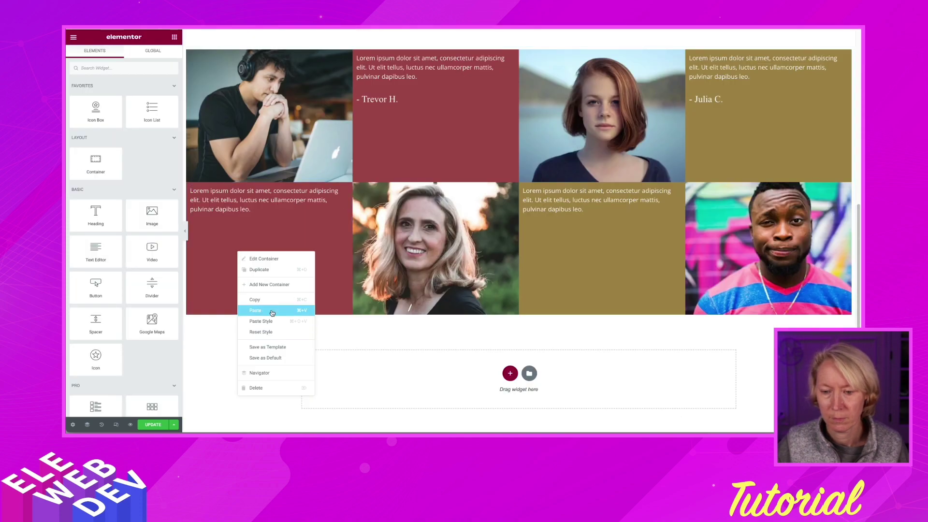
click(272, 313)
scroll(531, 242, up, 4)
right_click(550, 163)
click(566, 212)
scroll(532, 241, down, 5)
key(super+v)
- Set the padding of the first row's red and gold quote containers to 30 px on all sides
scroll(532, 242, up, 4)
right_click(357, 208)
click(374, 216)
right_click(357, 208)
click(373, 213)
click(163, 55)
click(81, 134)
text(30)
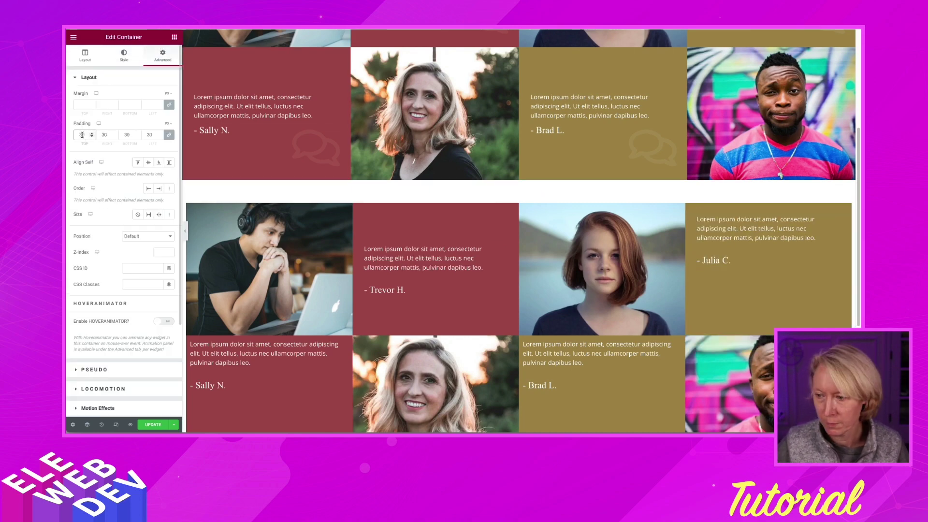
- Set Justify Content to Center for the remaining quote containers, with 30 px padding on those in the second row
click(85, 55)
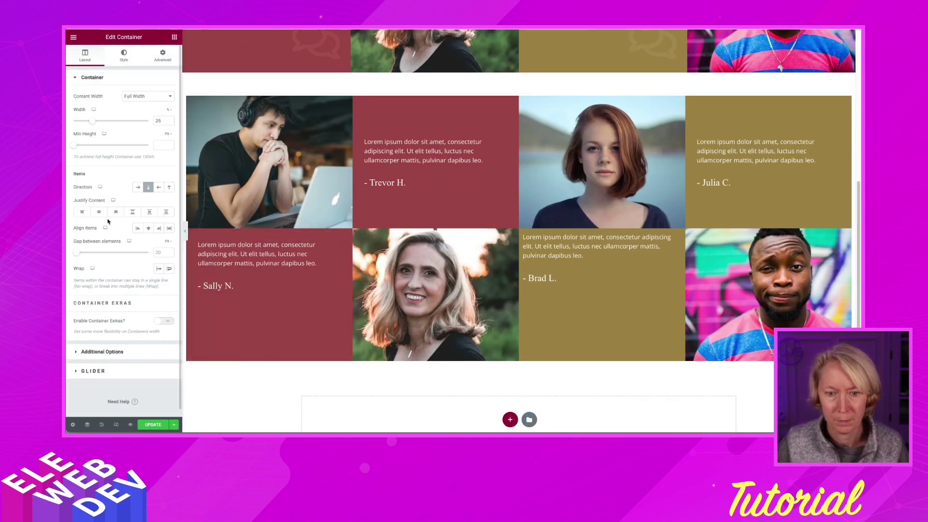
click(99, 212)
click(602, 328)
click(99, 211)
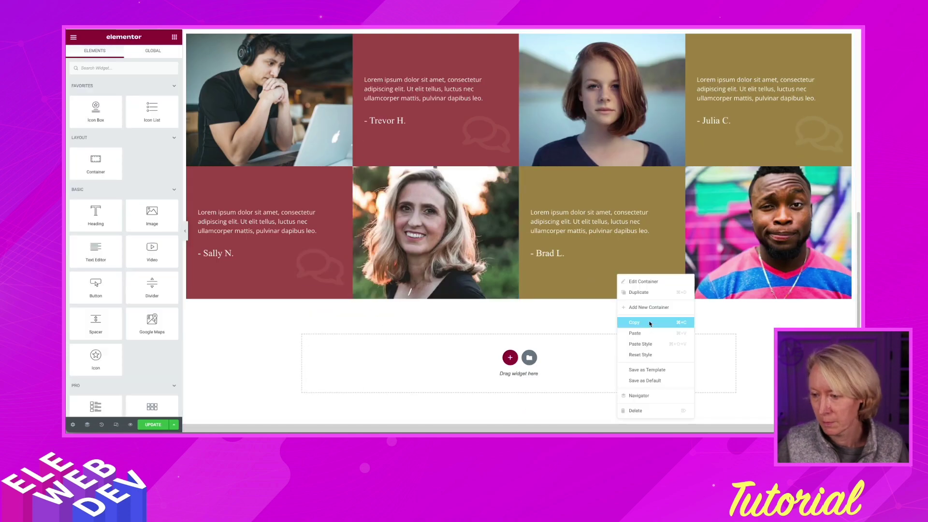
- Paste the speech-bubbles icon into the second row's gold container and show the icon's advanced positioning settings
click(645, 321)
scroll(512, 290, up, 1)
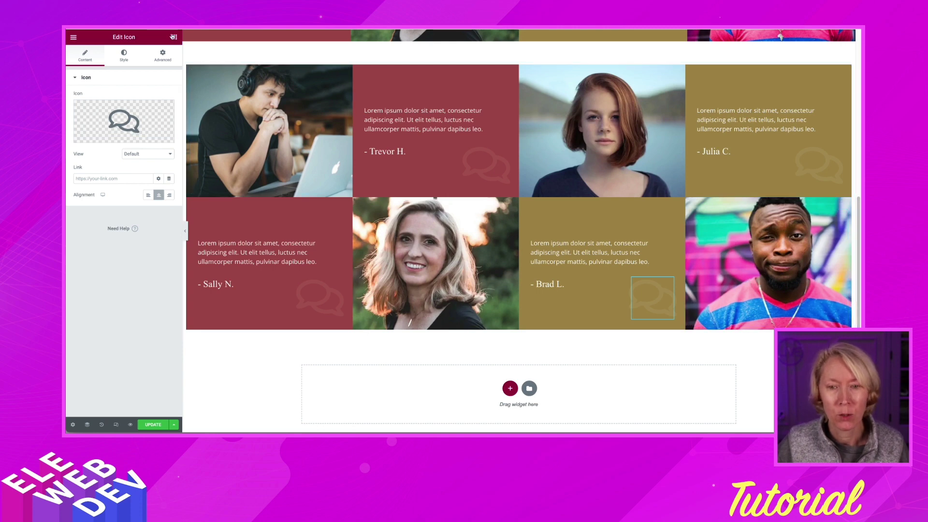
click(163, 56)
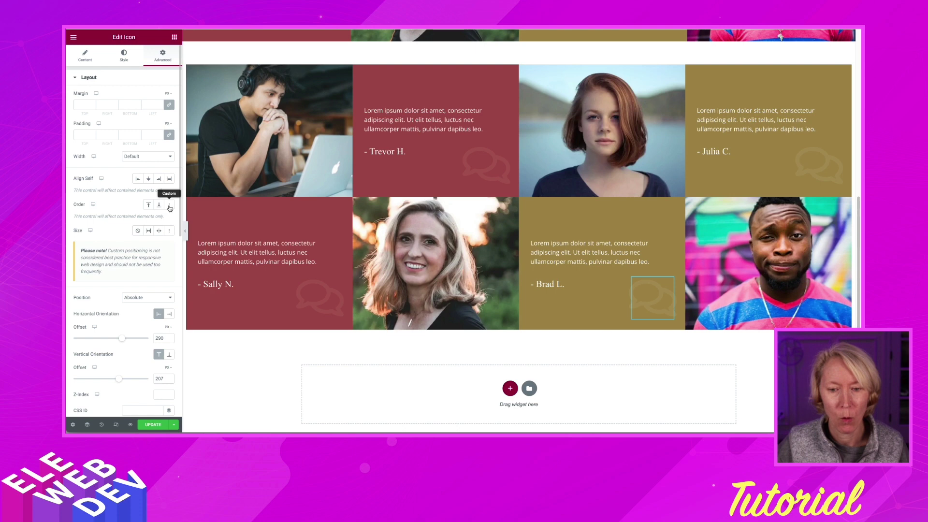
- Give the first container, with the man at the laptop, a custom order of 1
mouse_move(191, 69)
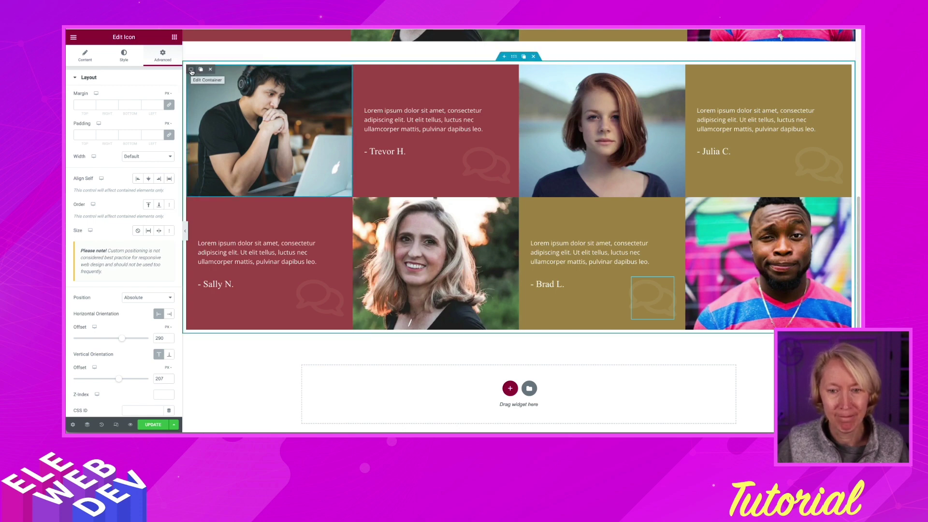
right_click(190, 70)
click(210, 79)
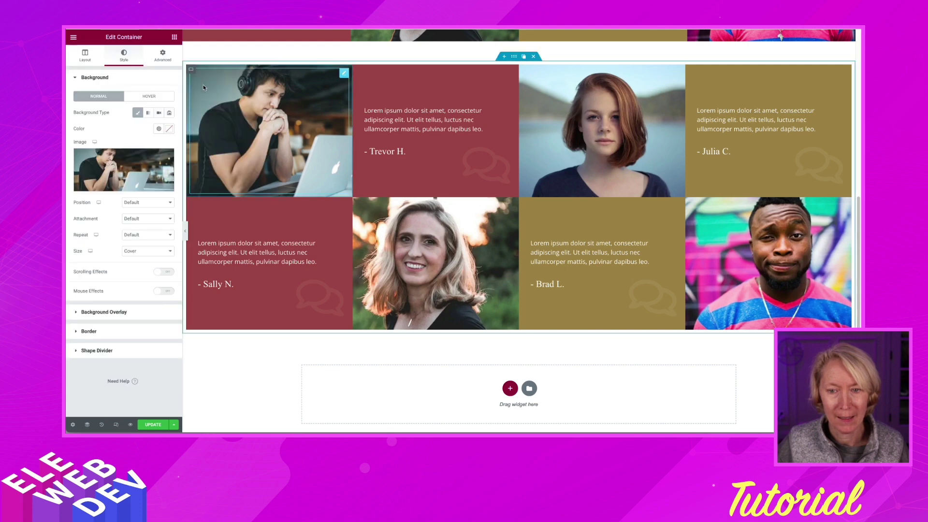
click(164, 56)
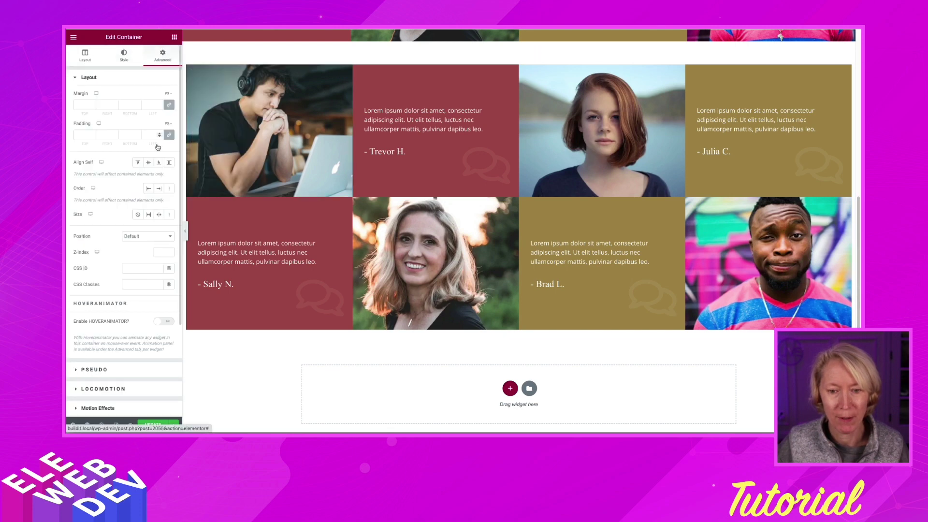
click(169, 189)
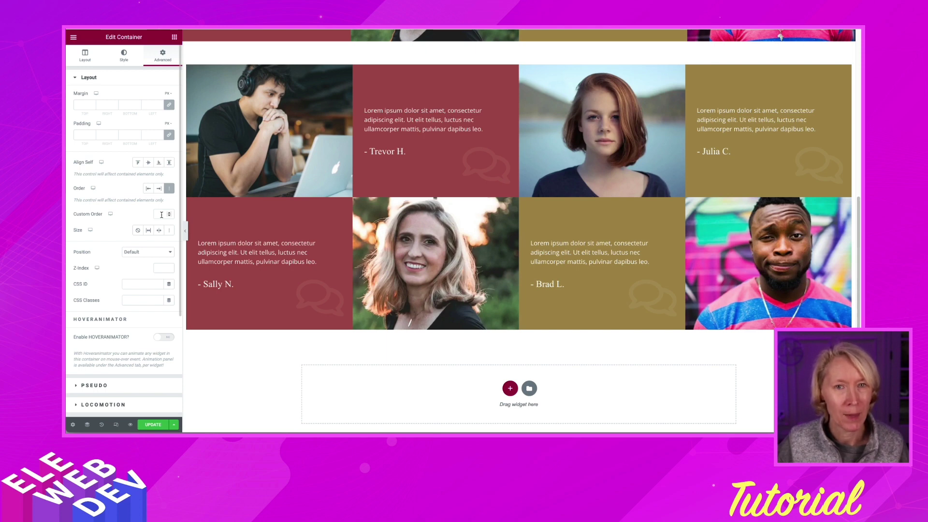
click(164, 213)
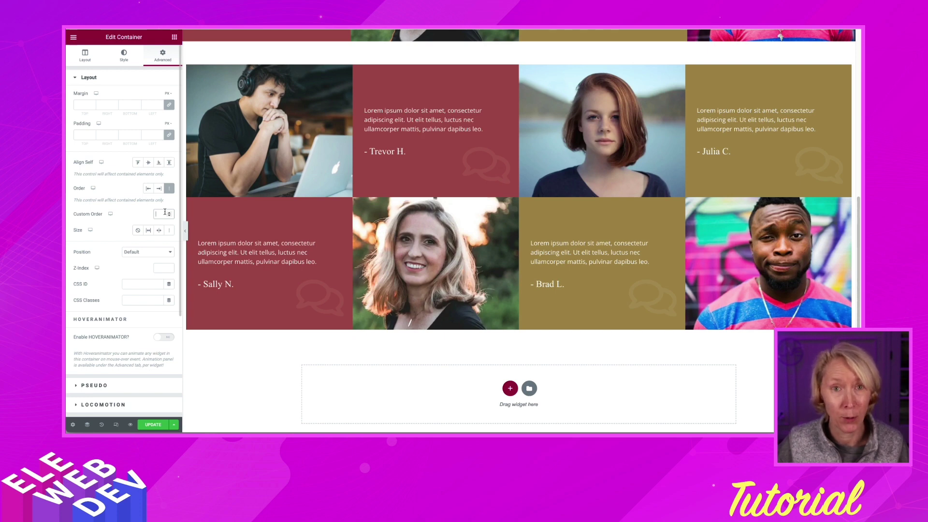
text(1)
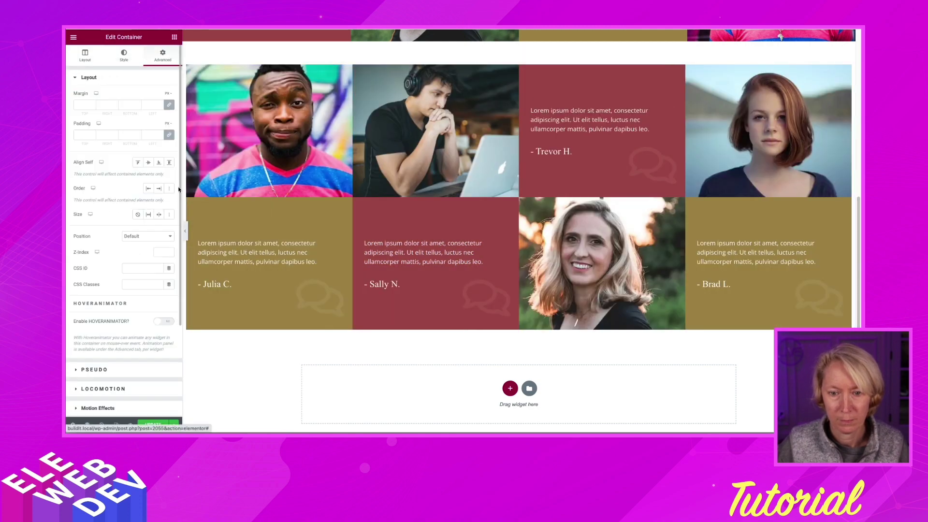
- Give the container with the man in the striped sweater a custom order of 8 and update the page
click(170, 188)
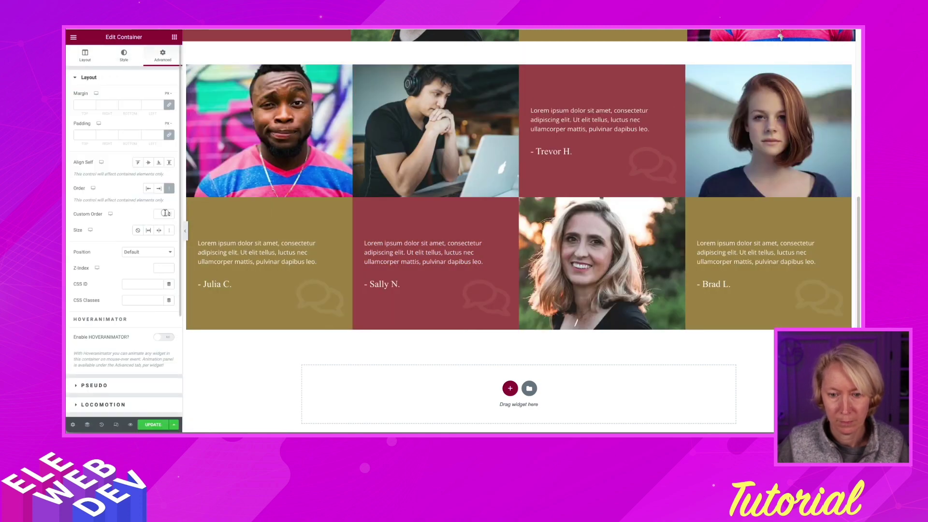
click(165, 212)
text(8)
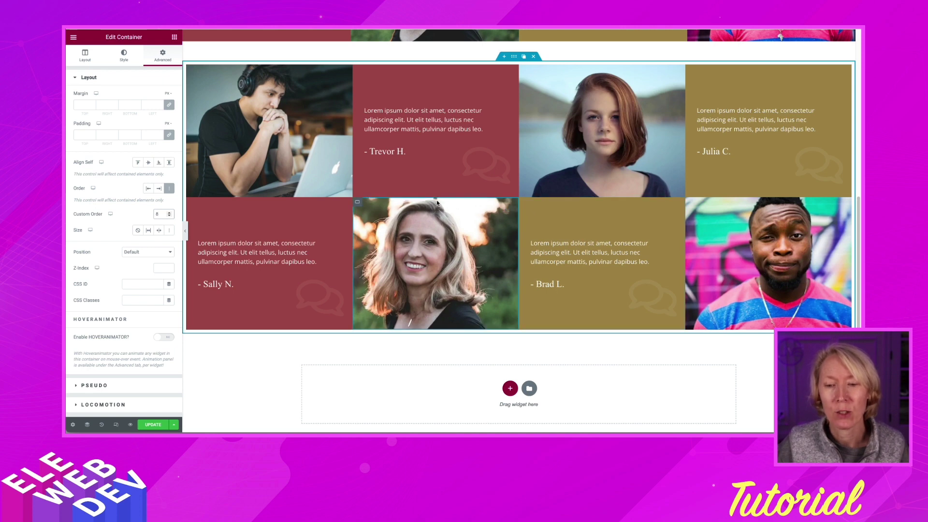
click(155, 425)
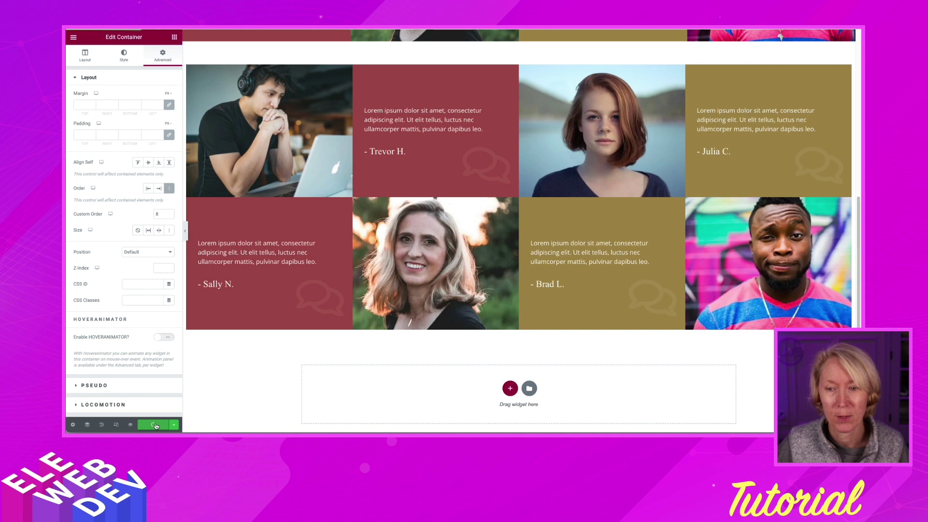
- Switch the editor to the tablet preview and compare the new grid with the finished grid above it
click(116, 425)
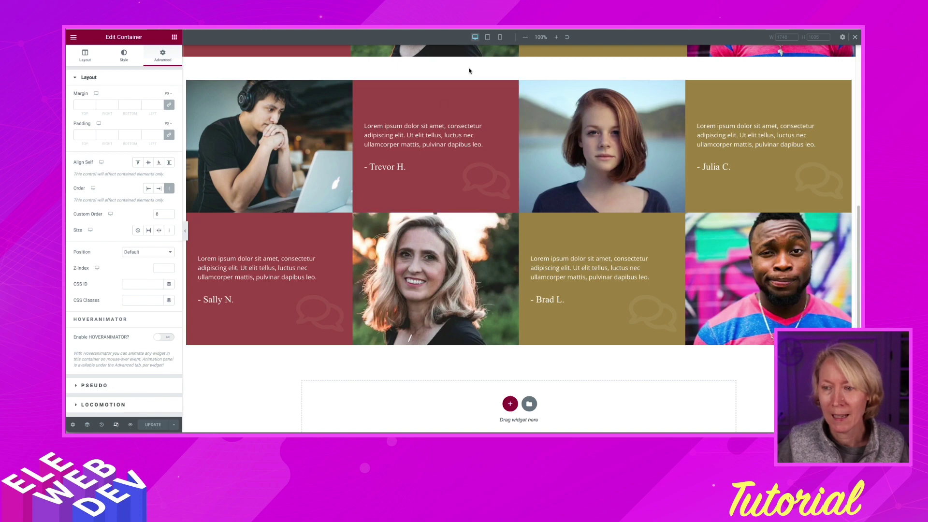
click(489, 39)
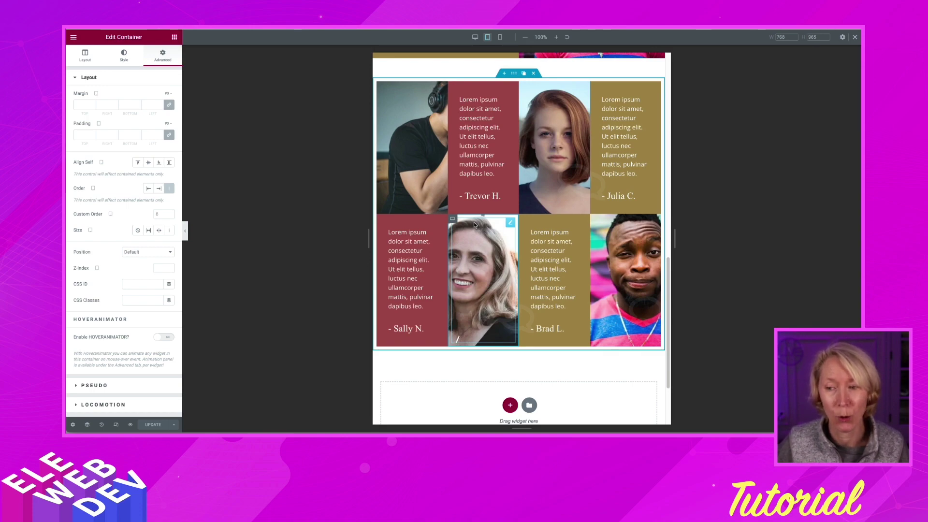
scroll(474, 222, up, 5)
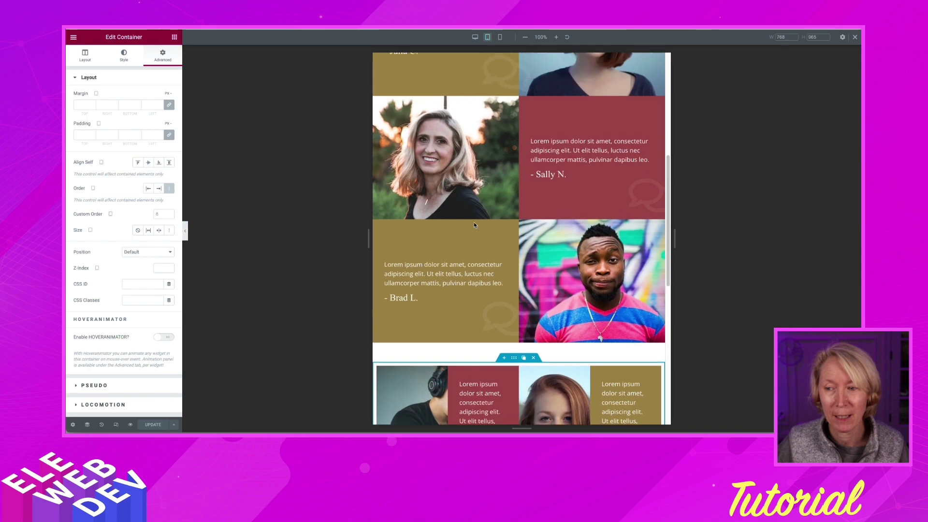
scroll(474, 225, up, 3)
scroll(474, 224, up, 1)
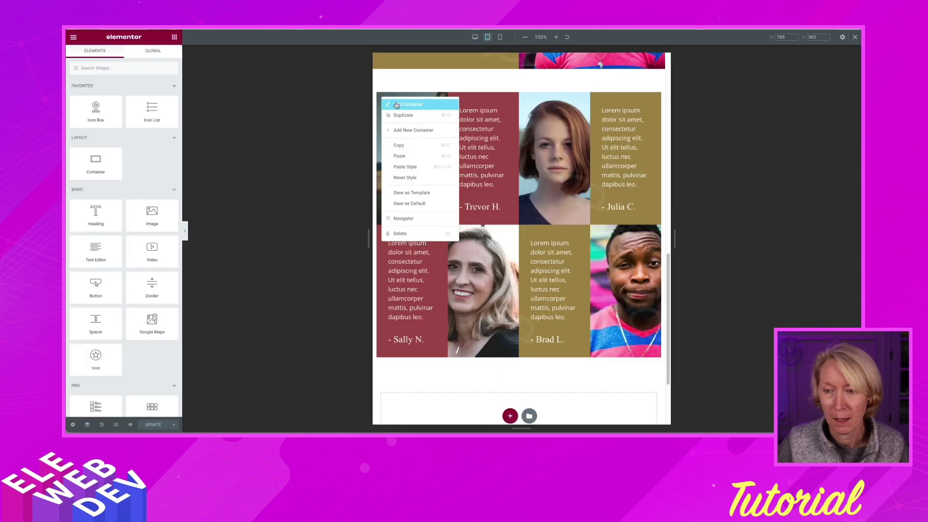
- Enter a tablet width of 50 for the first container, with the man at the laptop, and change its unit to percent
click(396, 104)
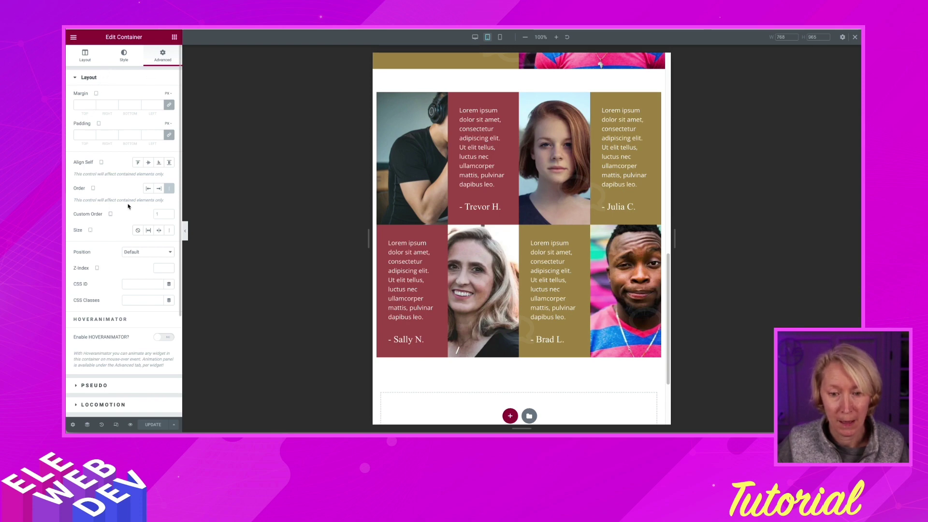
click(78, 57)
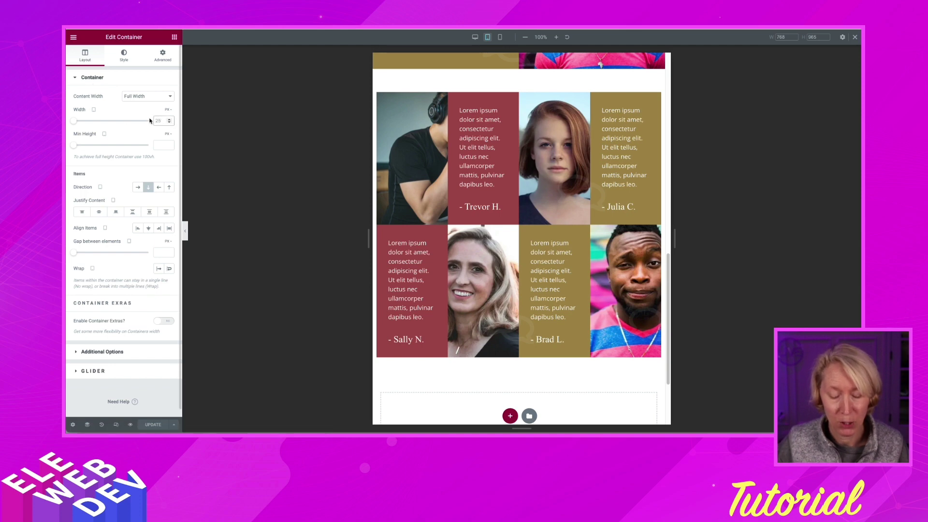
text(50)
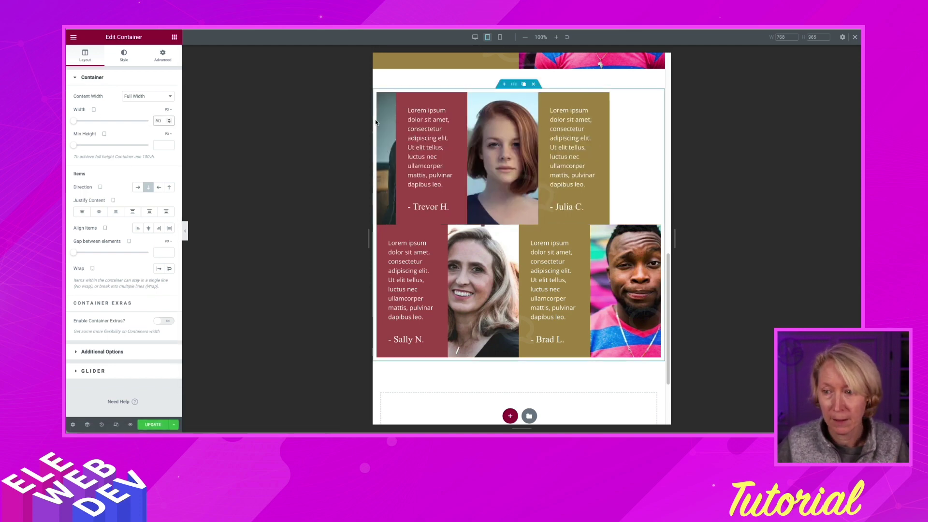
click(167, 111)
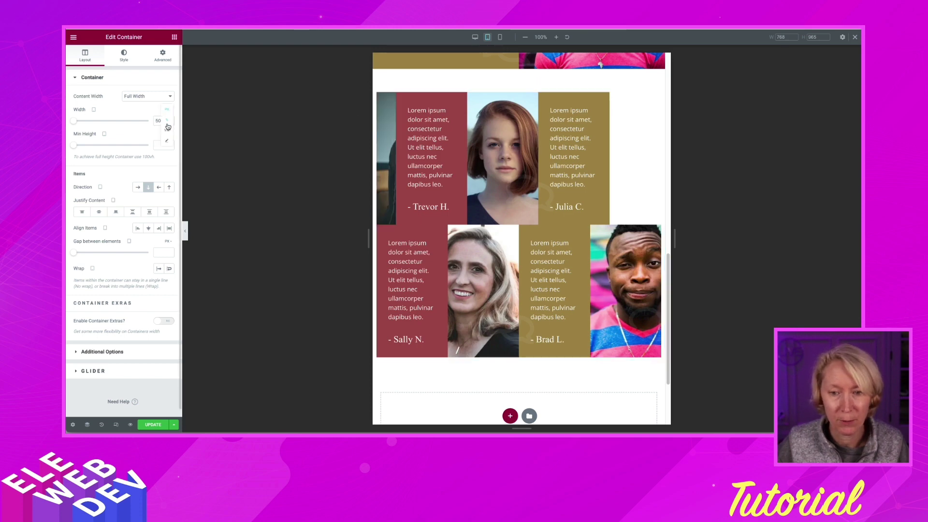
click(168, 122)
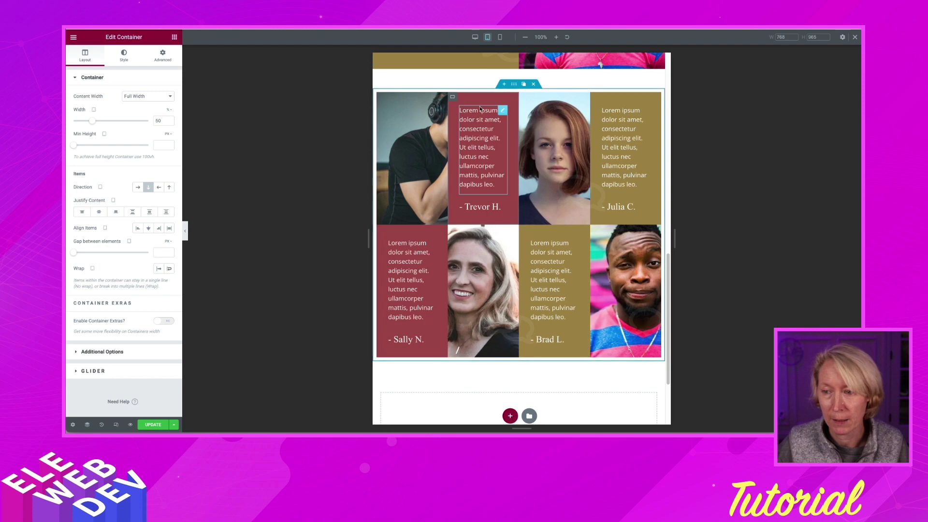
- Set the tablet width of the first red quote container to 50%
right_click(453, 97)
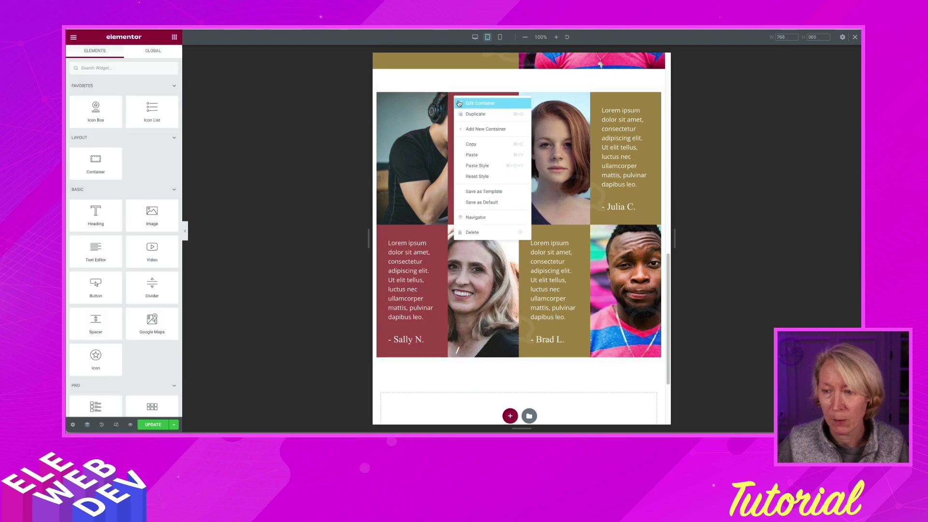
click(485, 104)
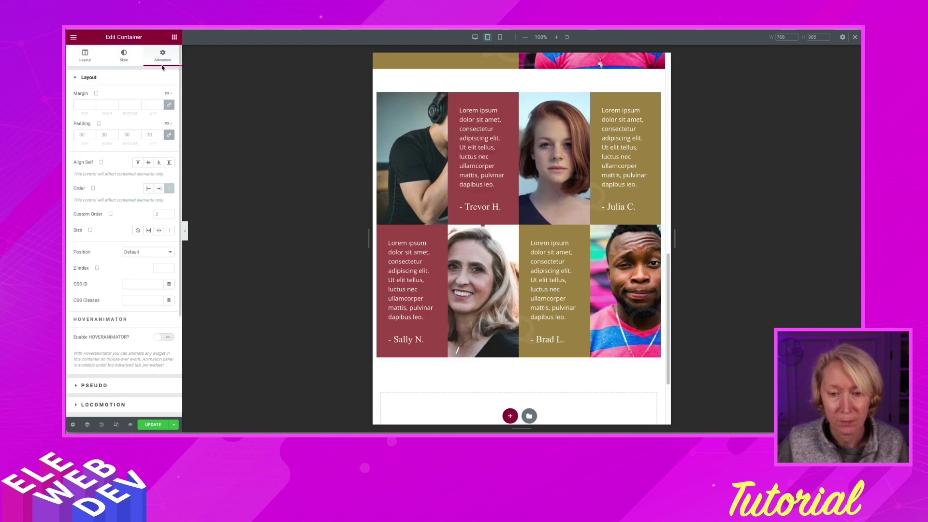
click(83, 59)
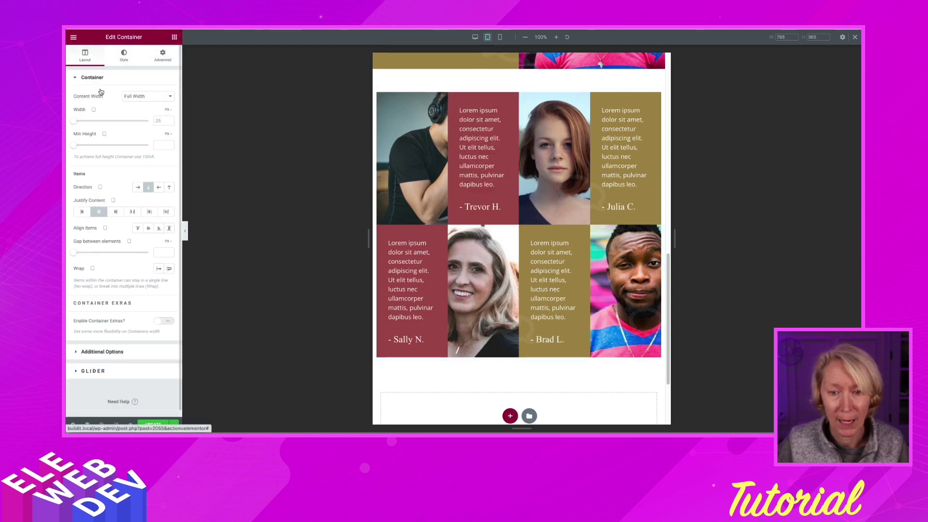
click(167, 110)
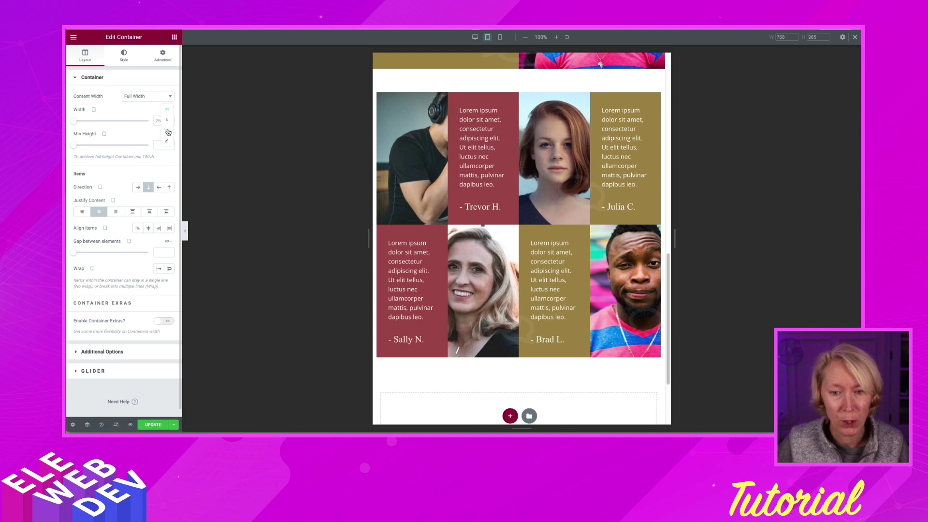
click(169, 121)
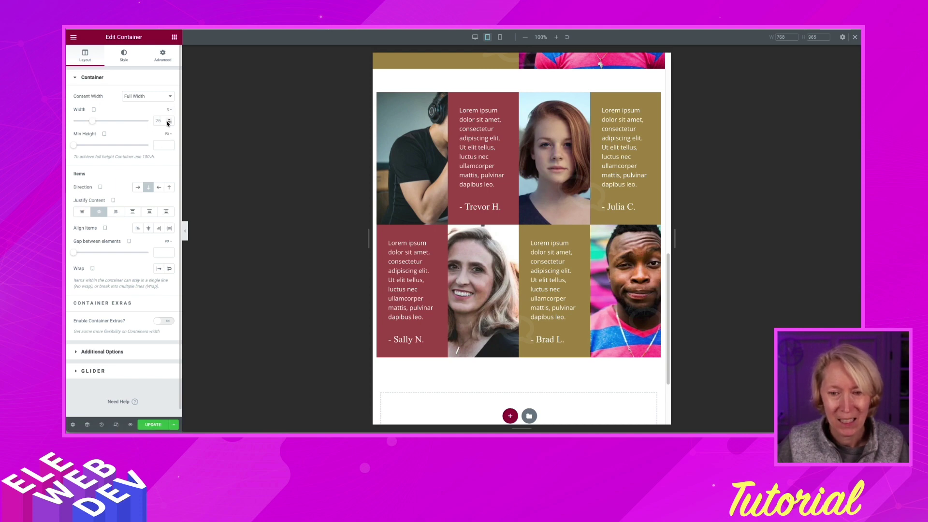
double_click(161, 120)
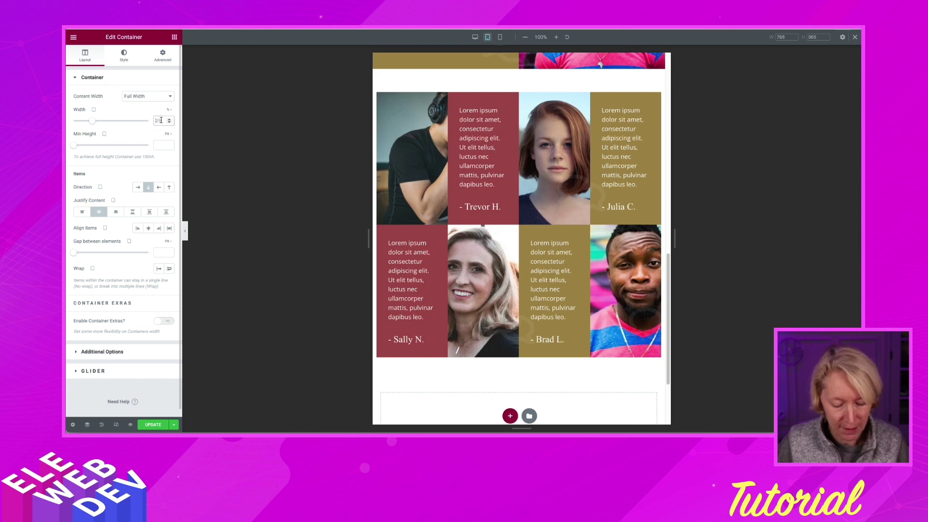
text(50)
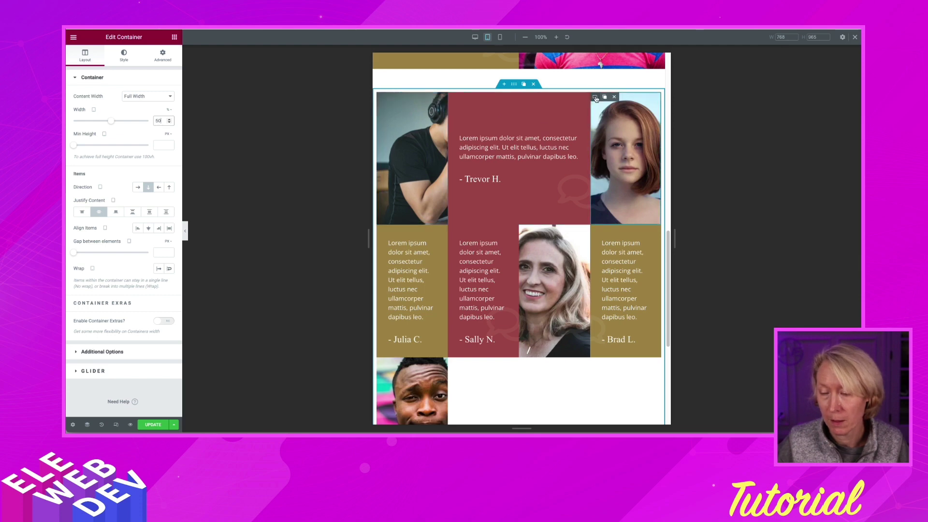
- Set the tablet width of the image container with the red-haired woman to 50%
right_click(598, 100)
click(612, 105)
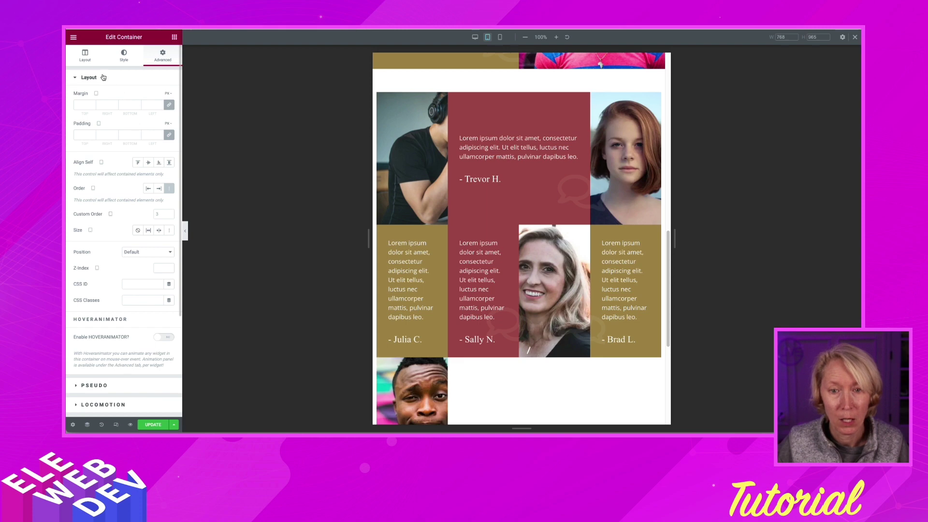
click(86, 56)
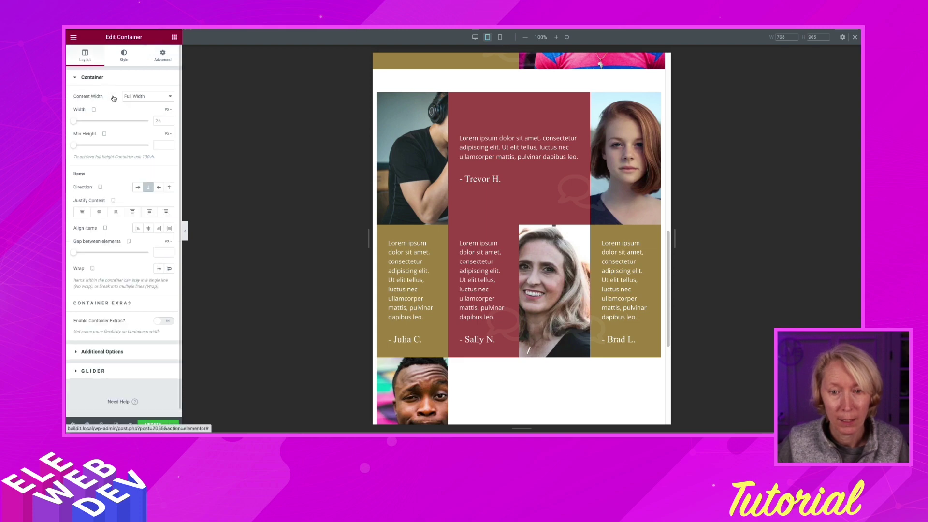
click(169, 124)
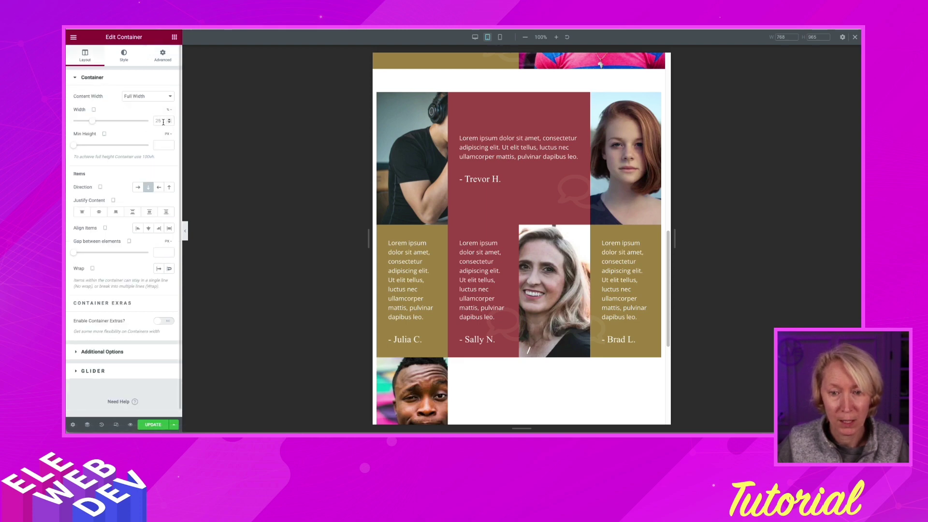
text(50)
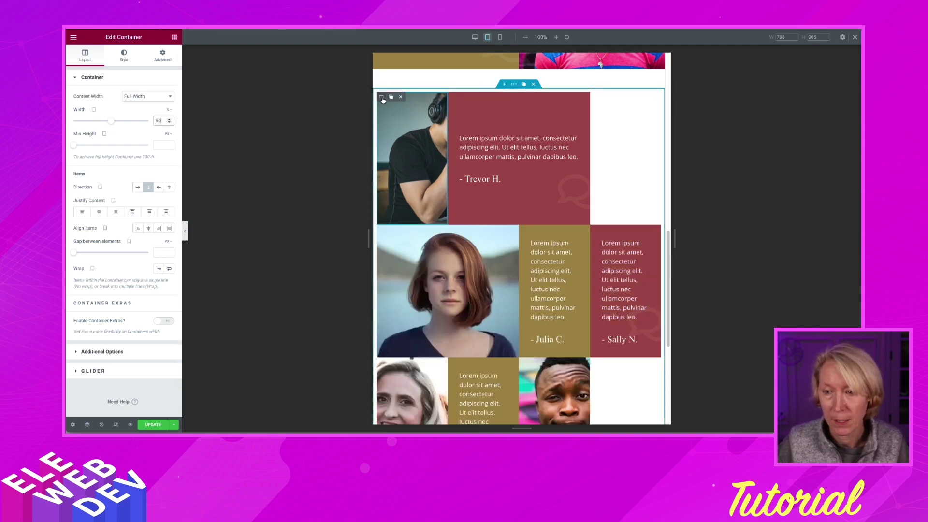
- Re-enter the 50% tablet width for the container with the man at the laptop
right_click(382, 99)
click(406, 105)
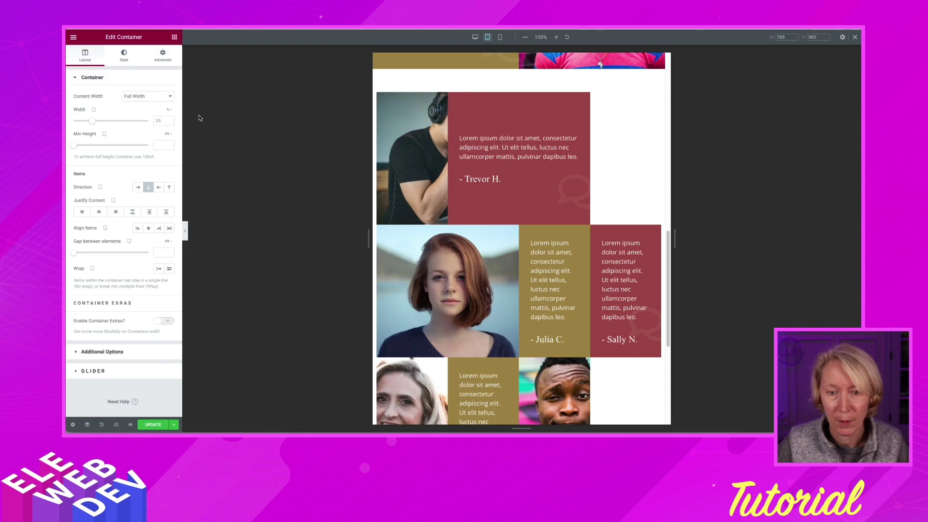
double_click(159, 121)
text(50)
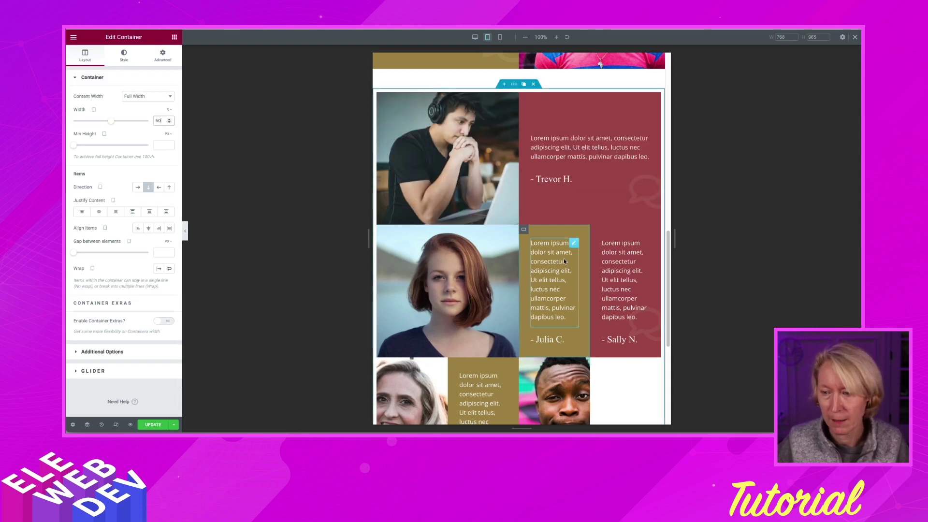
- Set the tablet width of the gold quote container beside the red-haired woman to 50%
right_click(524, 230)
click(537, 236)
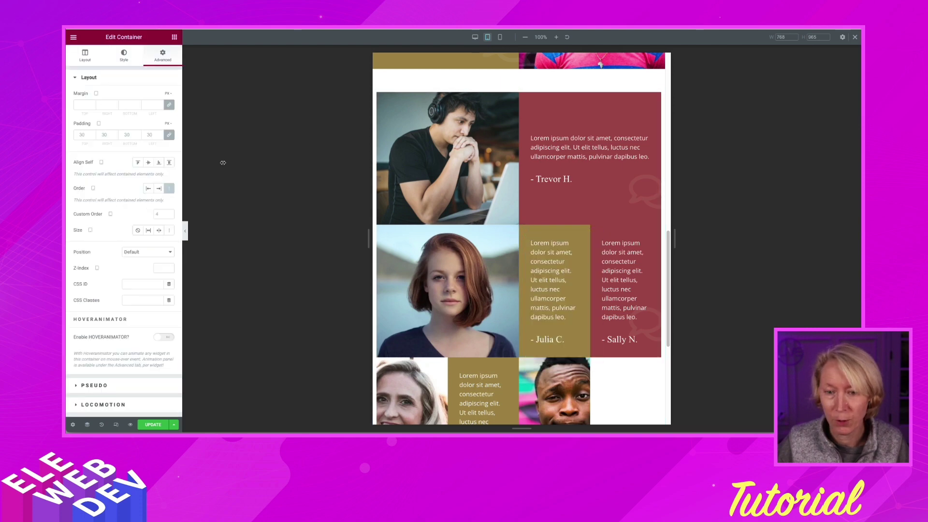
click(85, 56)
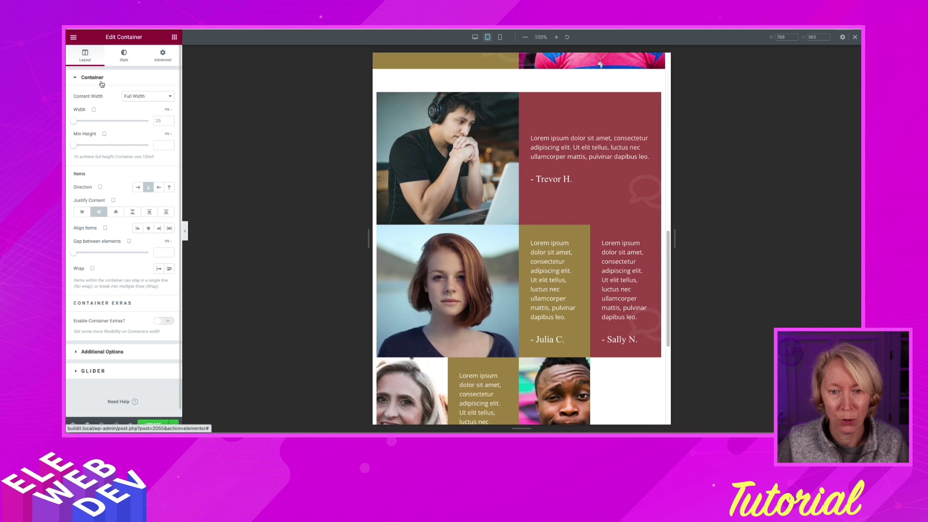
click(160, 120)
text(50)
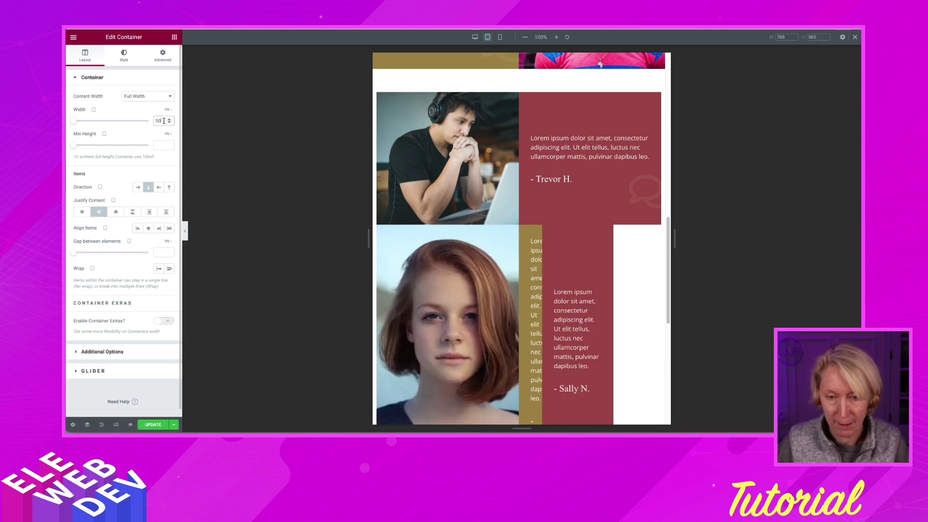
scroll(522, 193, down, 2)
click(523, 151)
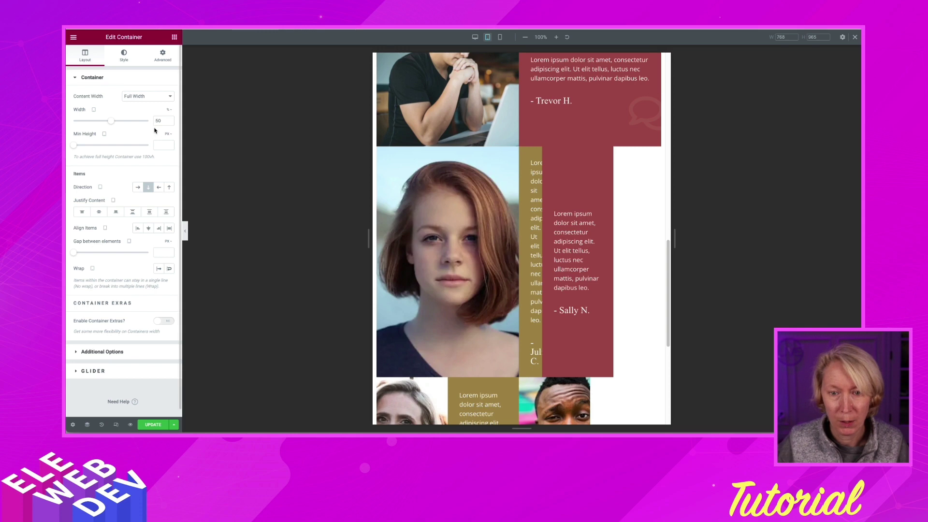
click(167, 120)
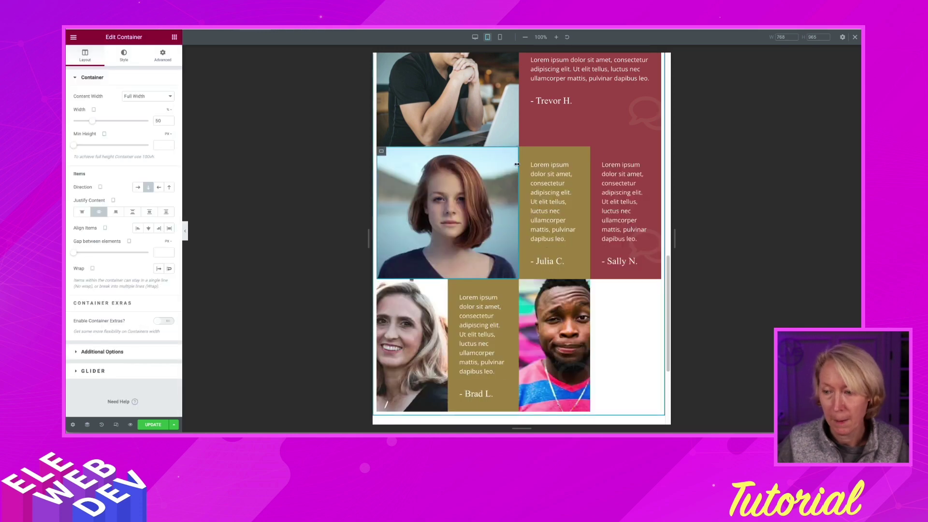
text(0)
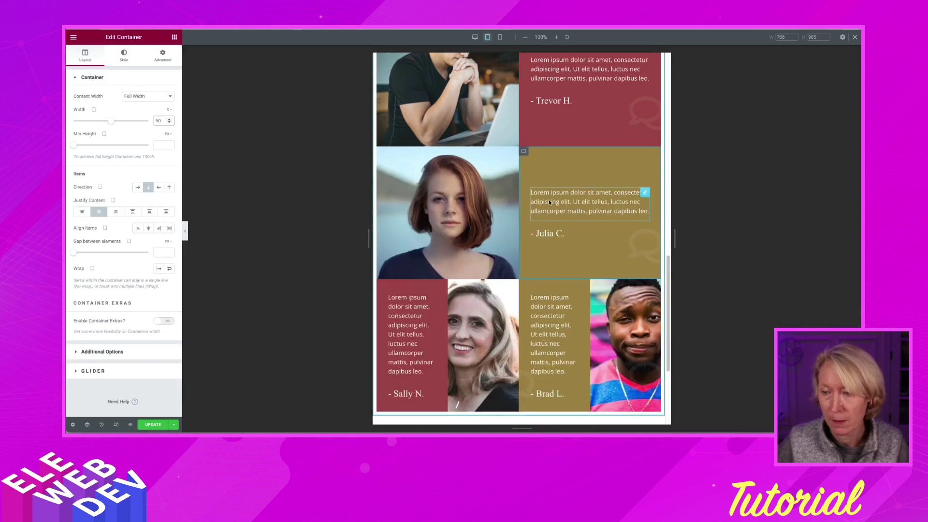
- Set the tablet width of the second red quote container to 50%
click(162, 55)
click(85, 55)
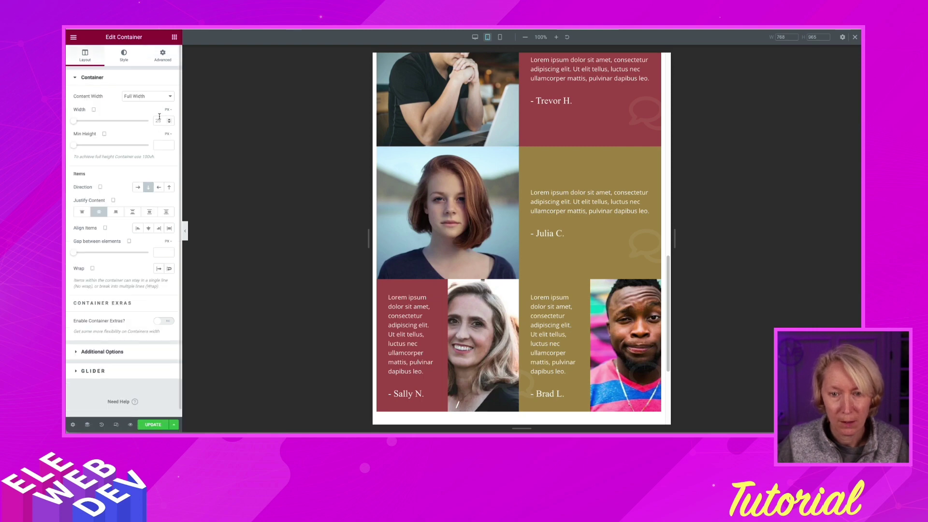
click(166, 120)
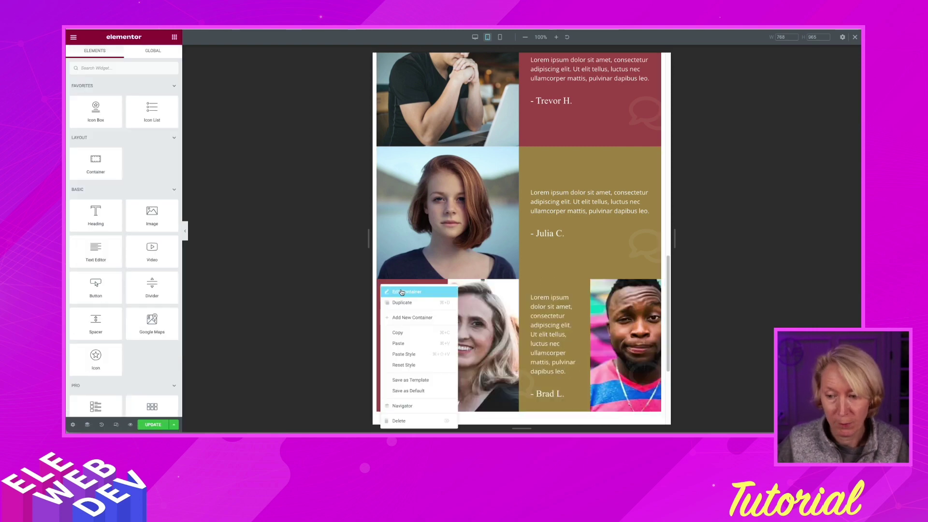
- Set the tablet width of the image container with the blonde woman to 50%
right_click(523, 284)
click(532, 291)
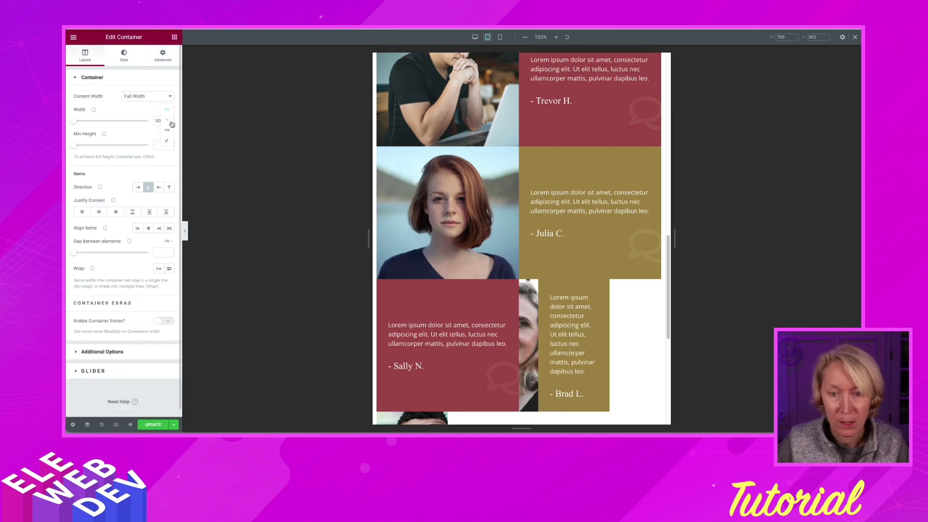
right_click(526, 286)
click(532, 290)
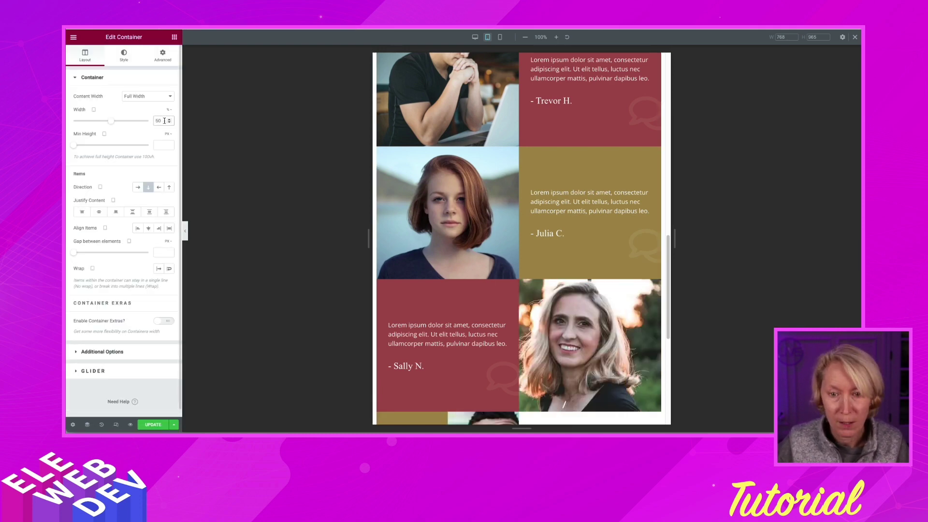
- Set the tablet width of the last gold quote container, beside the man in the striped shirt, to 50%
click(85, 54)
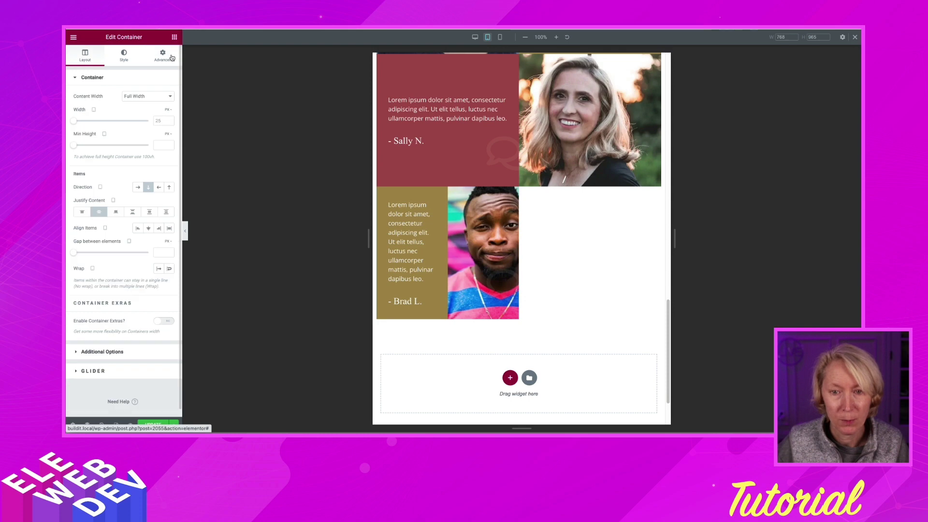
click(167, 109)
click(167, 120)
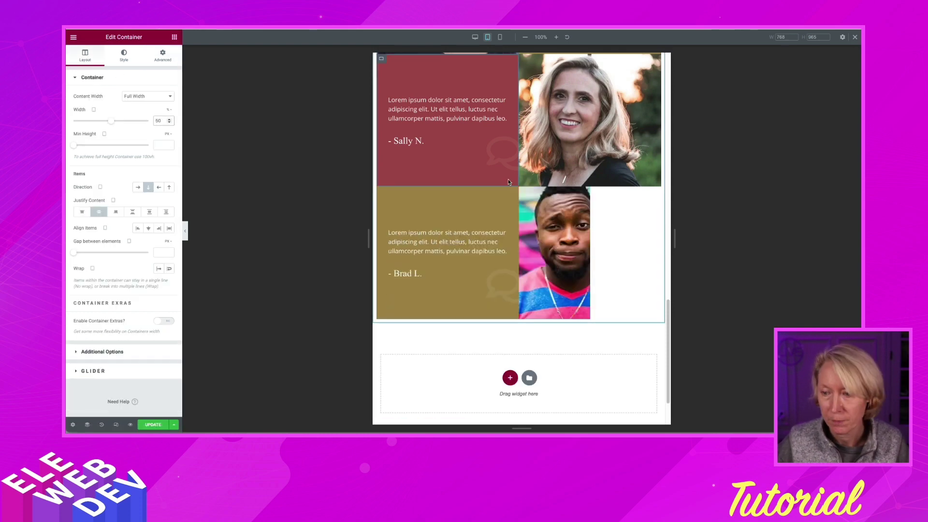
- Set the tablet width of the image container with the man in the striped shirt to 50%
click(162, 54)
click(85, 55)
click(167, 109)
click(167, 121)
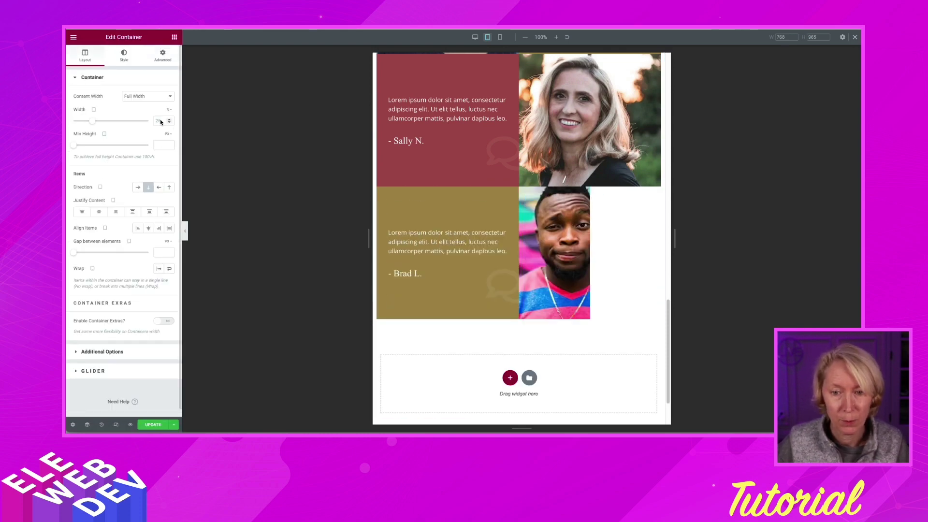
- Check the first row's custom orders, and set the tablet custom order of the gold quote container beside the red-haired woman to 3
scroll(495, 292, up, 4)
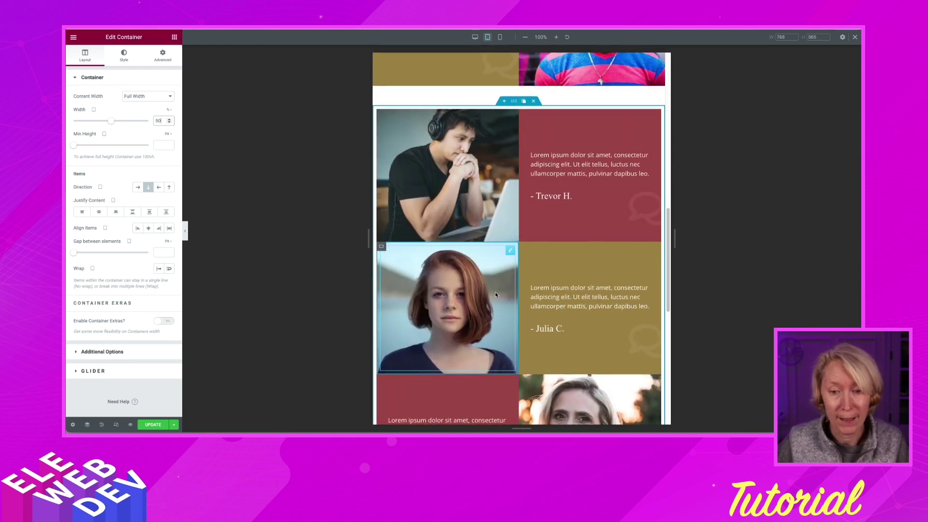
scroll(495, 294, up, 1)
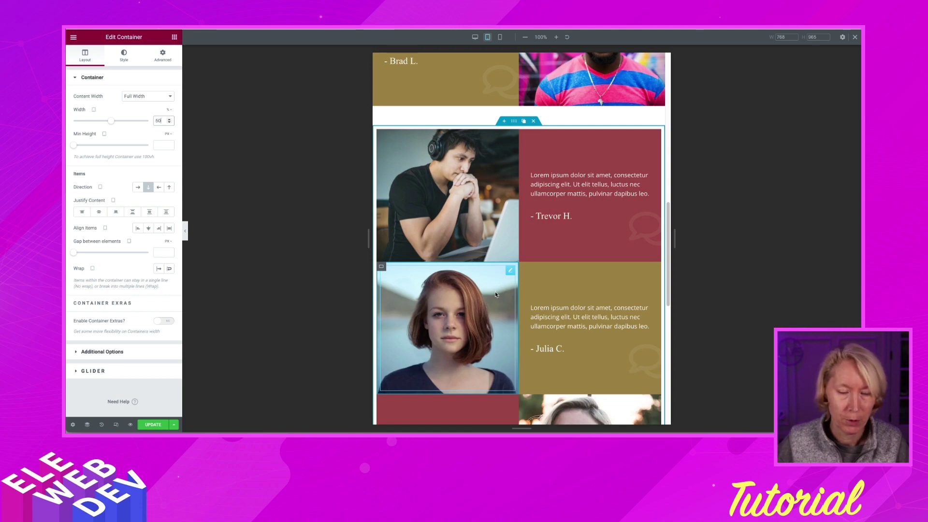
scroll(495, 292, up, 7)
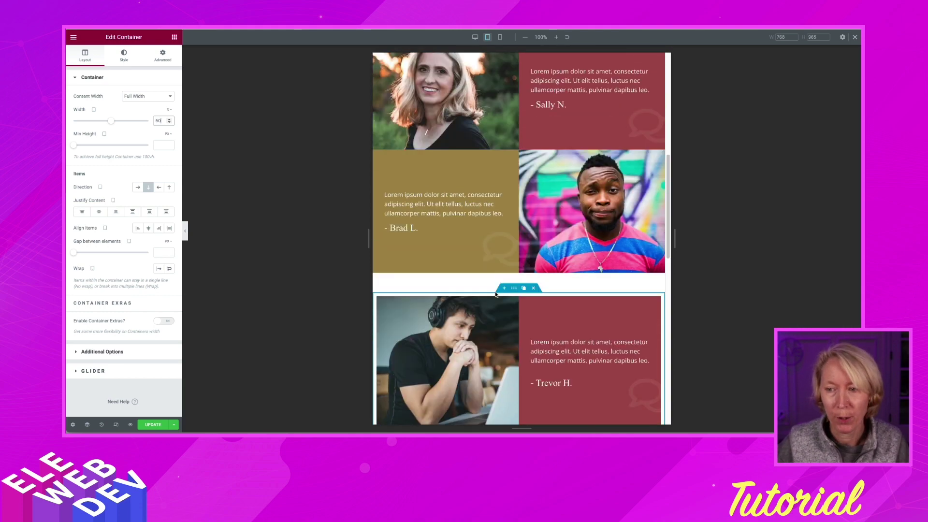
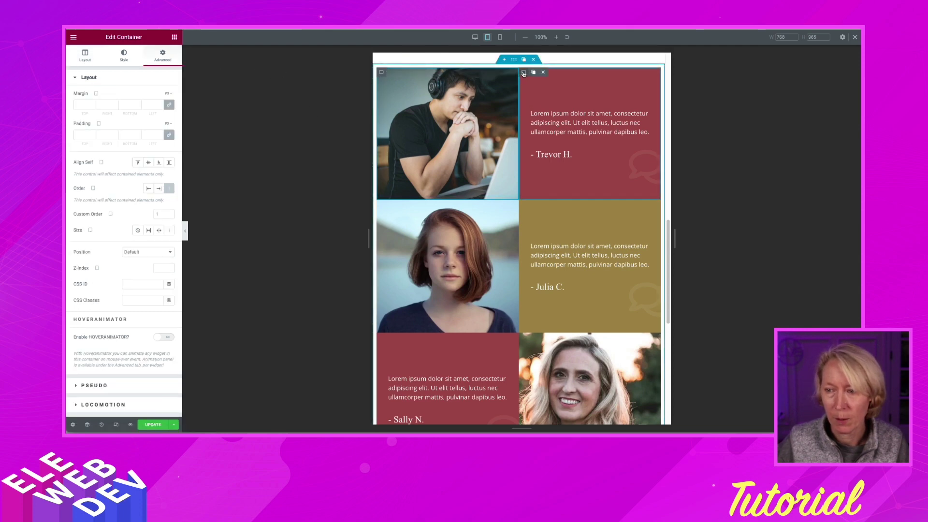
click(523, 73)
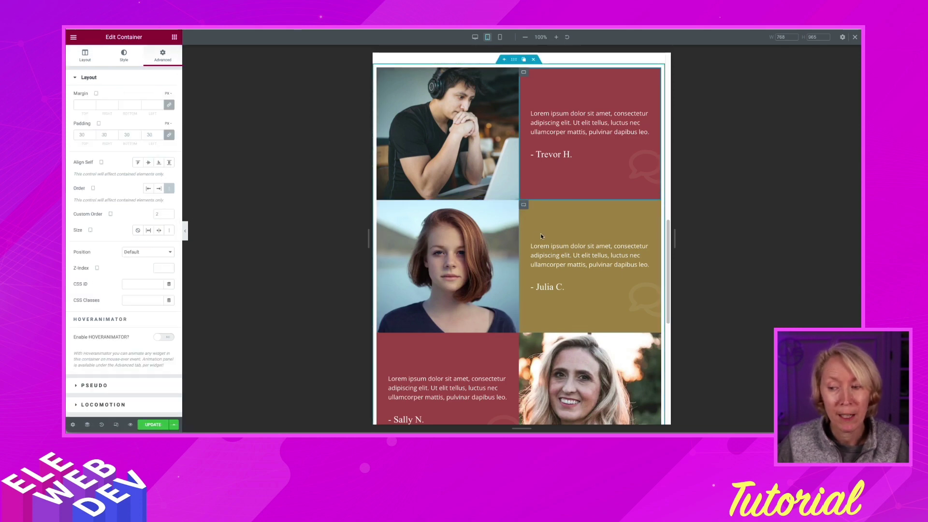
right_click(525, 206)
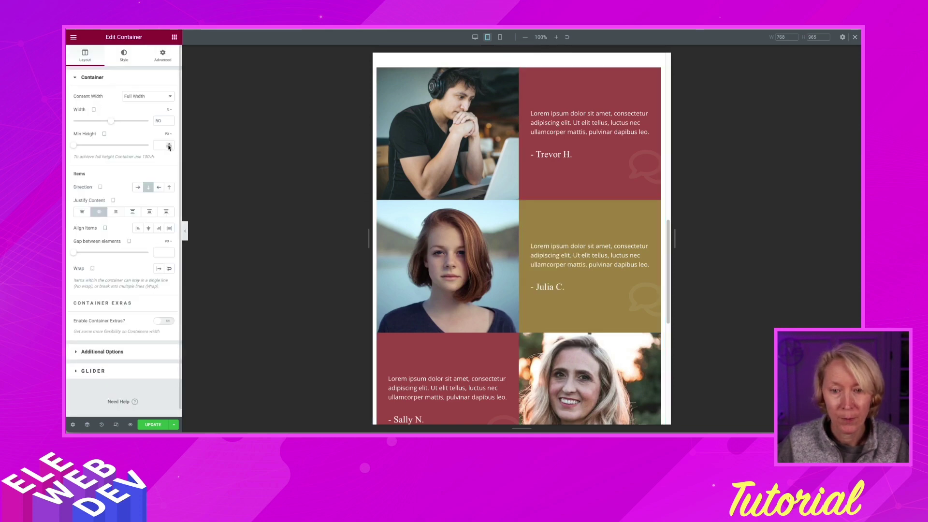
click(161, 52)
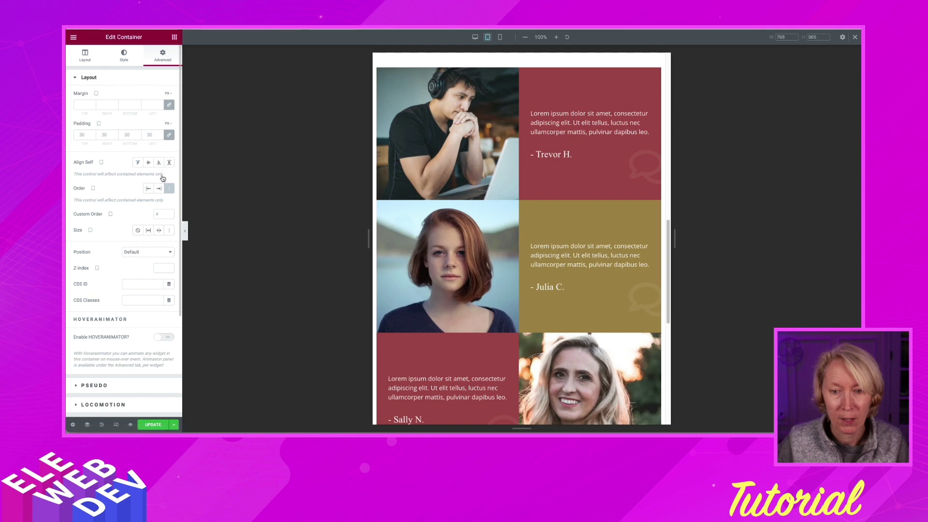
click(163, 214)
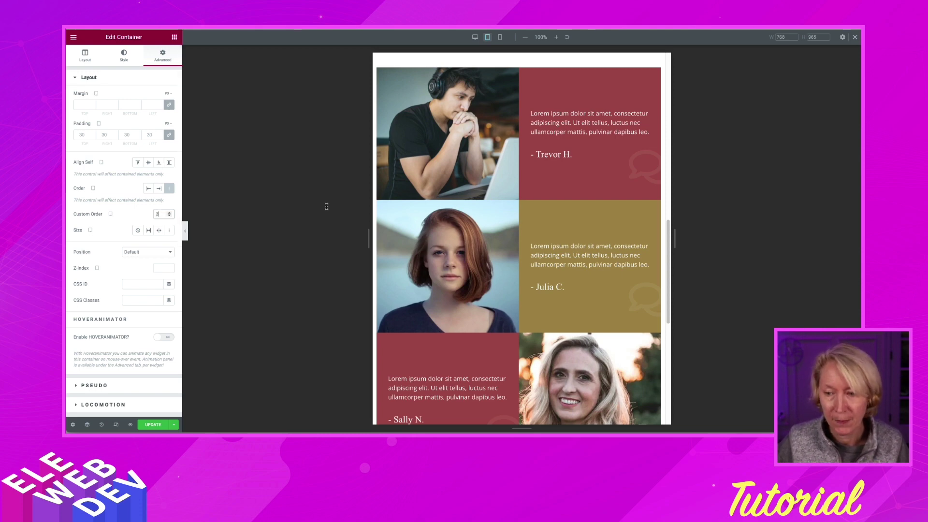
- Set the tablet custom order of the image container with the red-haired woman to 4
right_click(379, 208)
click(400, 211)
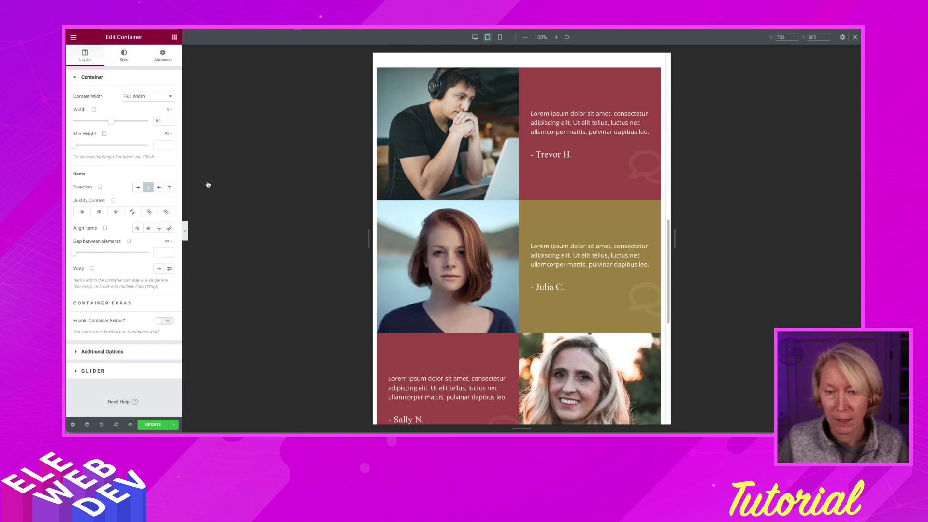
click(162, 54)
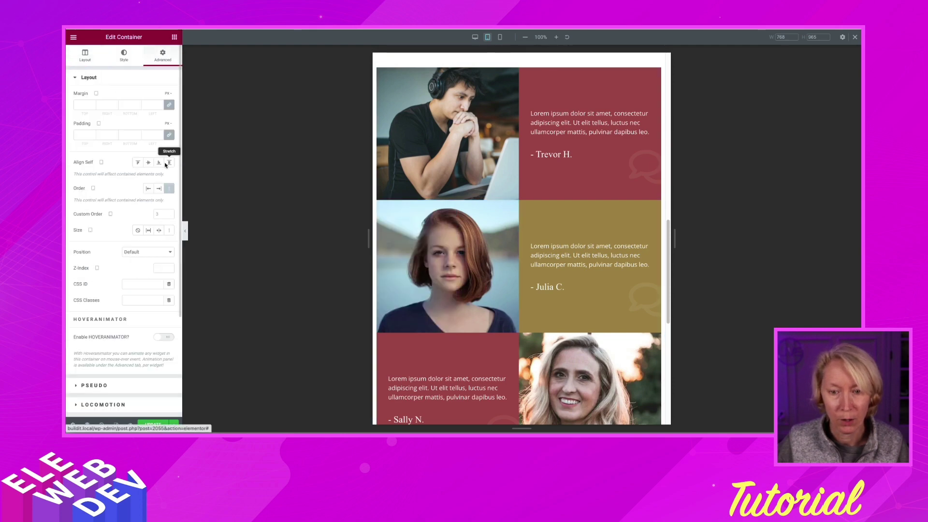
click(164, 216)
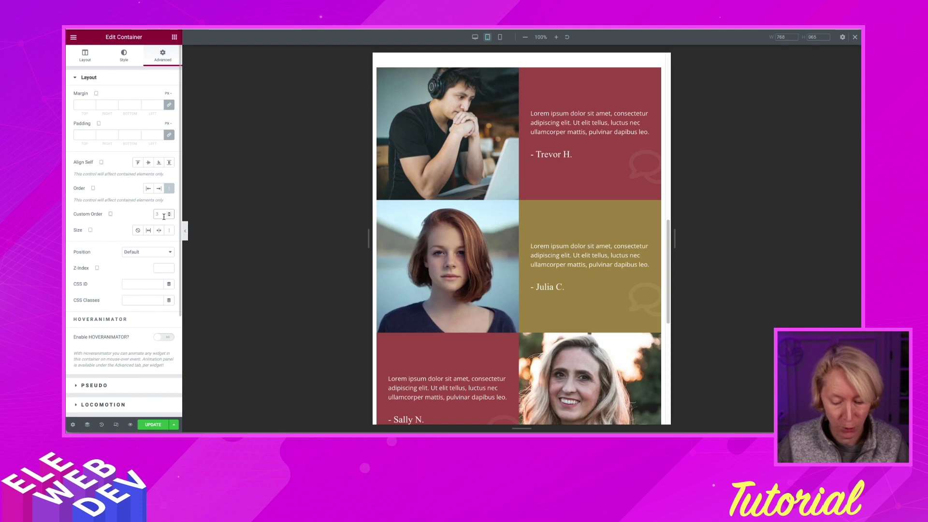
text(4)
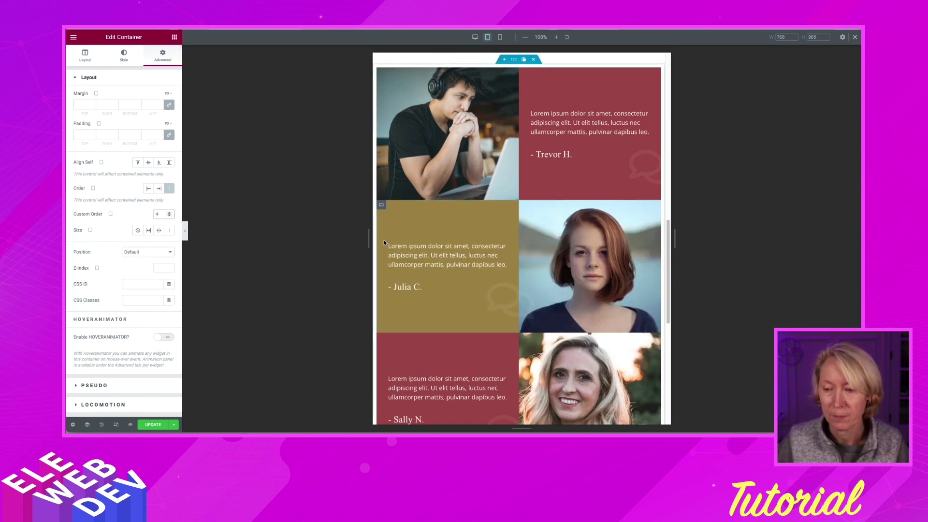
- Set the tablet custom order of the red quote container beside the blonde woman to 6
scroll(421, 227, down, 3)
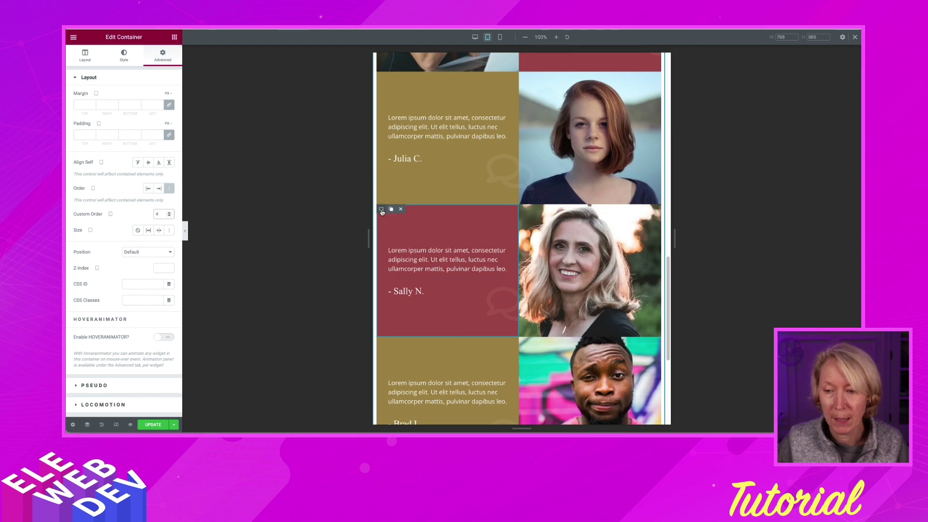
right_click(382, 210)
click(418, 219)
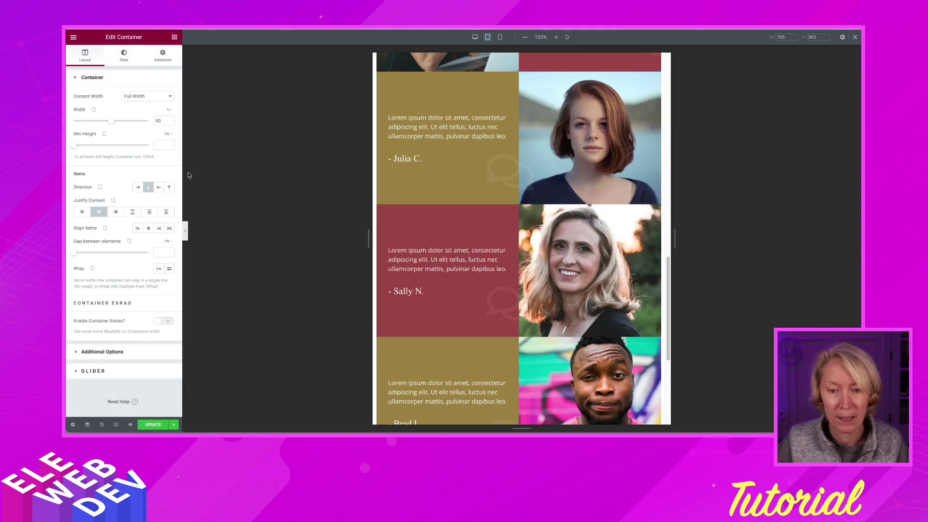
click(160, 60)
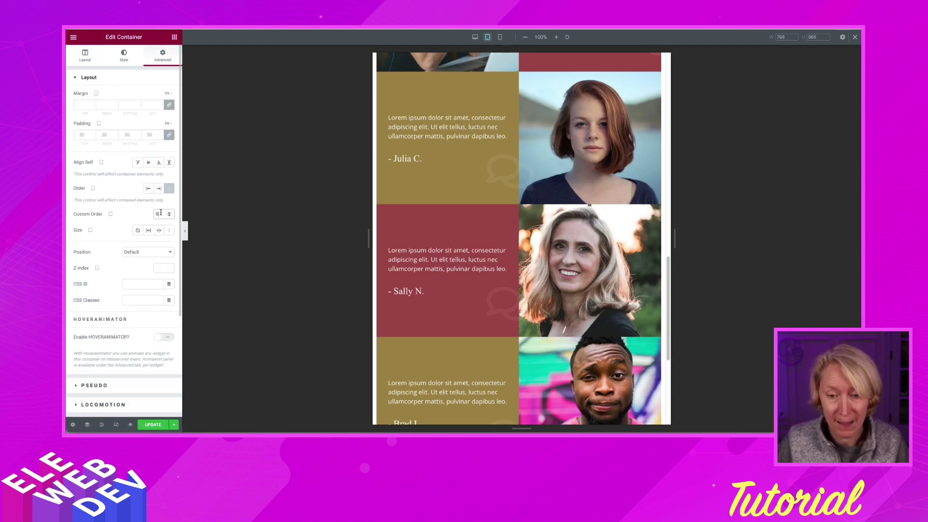
- Set the tablet custom order of the image container with the blonde woman to 5
right_click(526, 214)
click(536, 217)
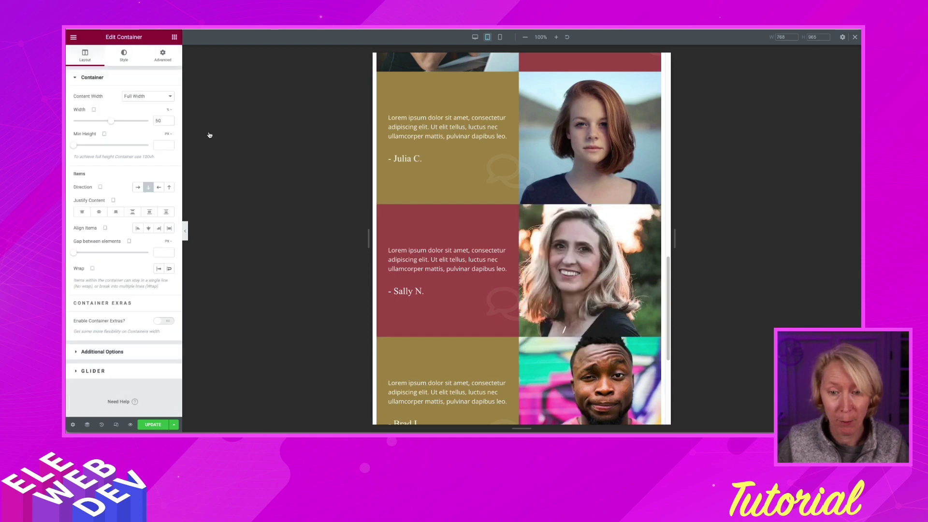
click(160, 64)
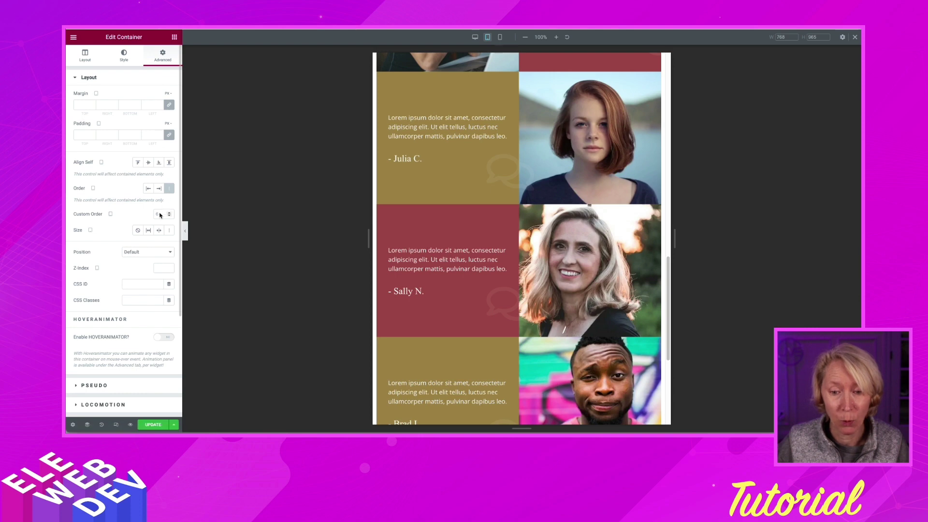
text(-1)
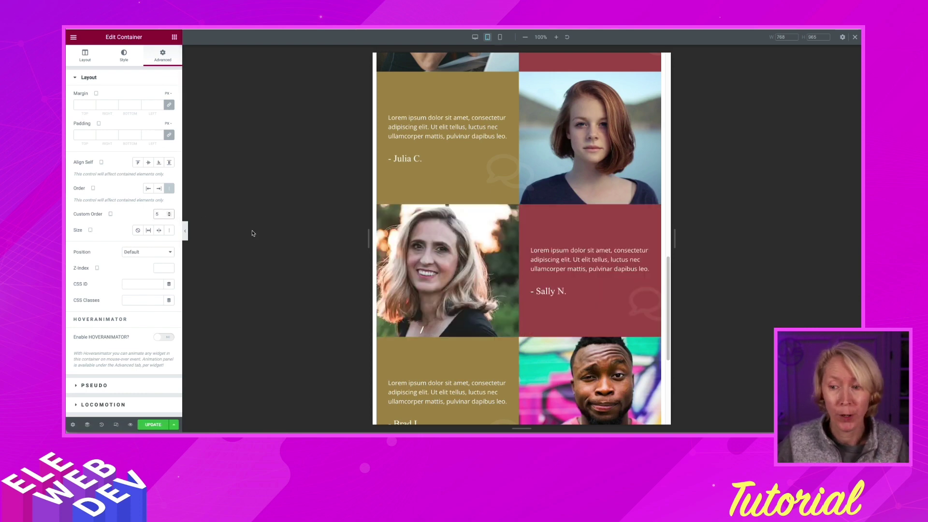
- Compare the reordered tablet grid with the finished testimonial grid above it, checking the alternation of images and quotes
scroll(445, 235, down, 2)
scroll(446, 236, down, 1)
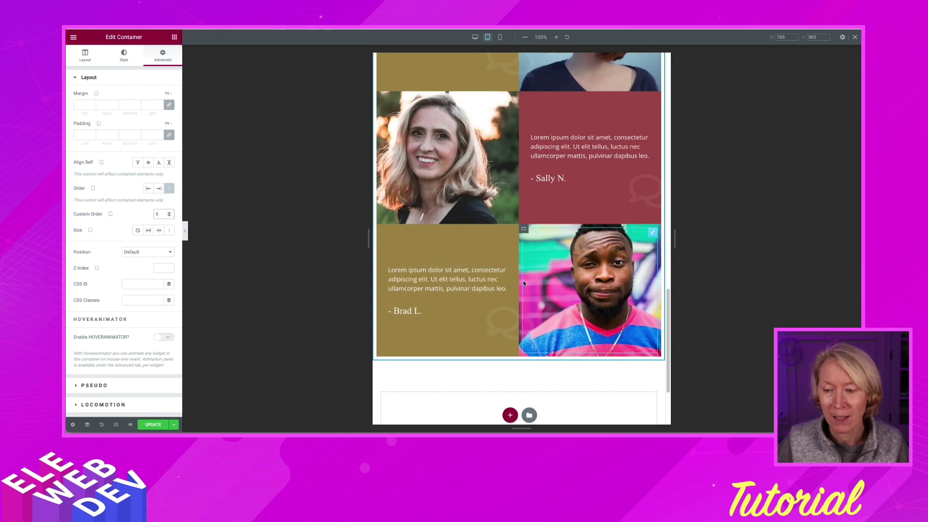
scroll(549, 277, up, 2)
scroll(549, 278, up, 1)
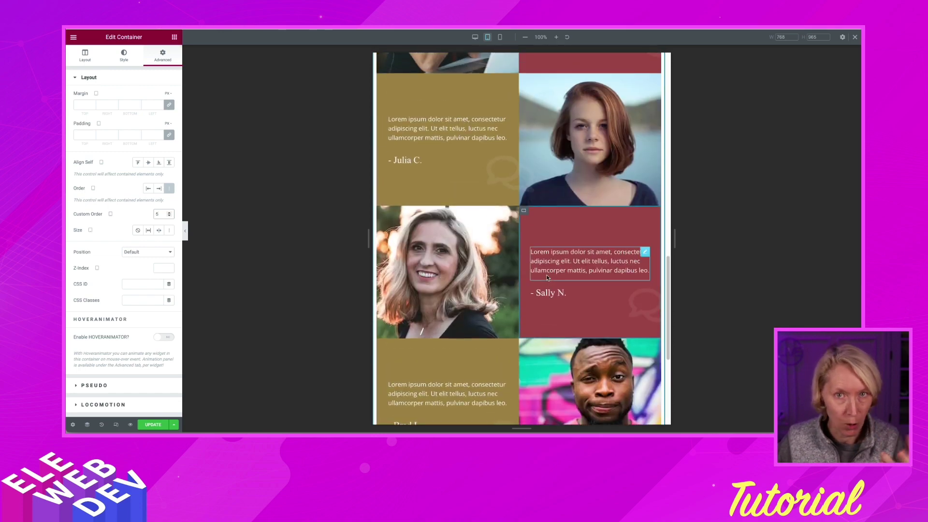
scroll(547, 275, up, 3)
scroll(547, 274, down, 2)
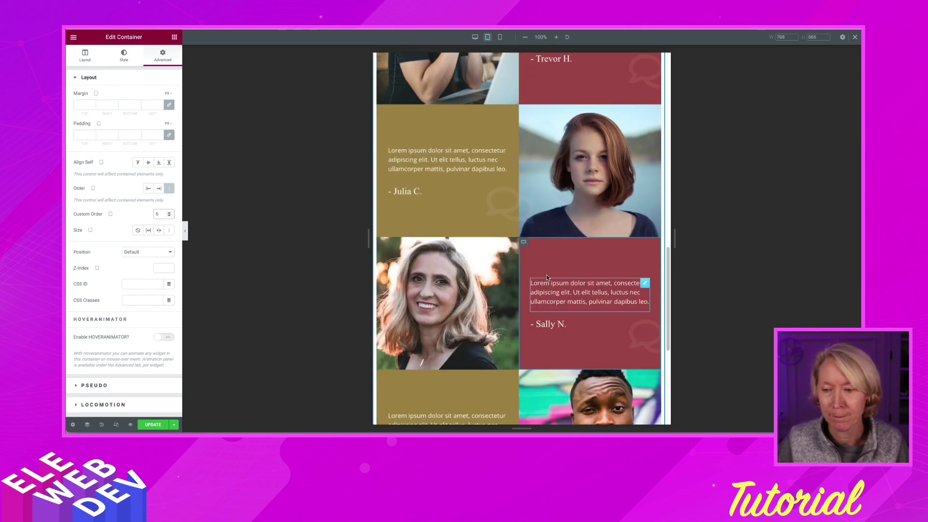
scroll(546, 275, down, 2)
scroll(546, 274, up, 1)
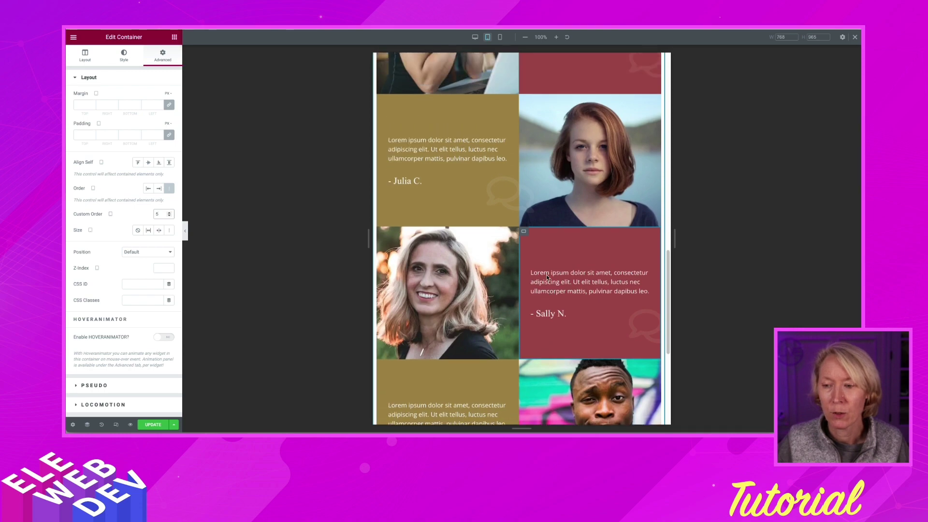
scroll(547, 275, up, 2)
scroll(546, 275, up, 2)
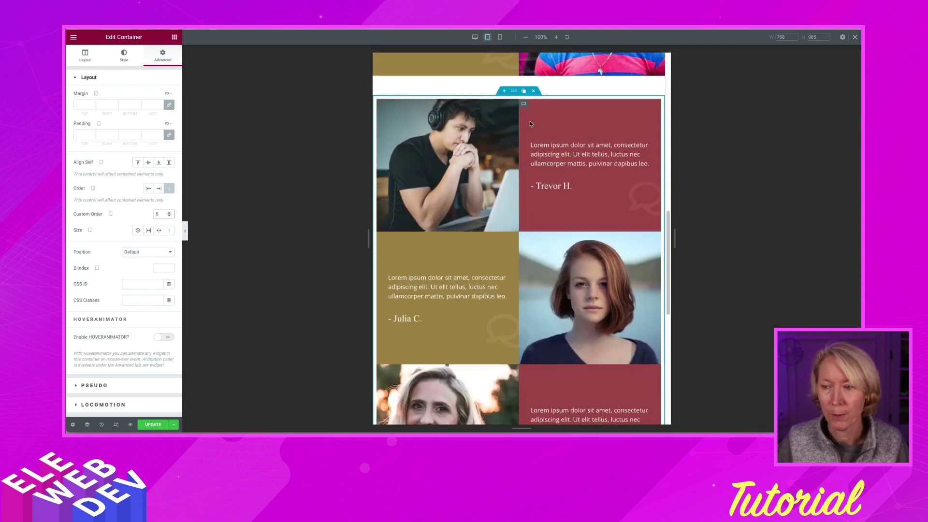
scroll(490, 153, up, 10)
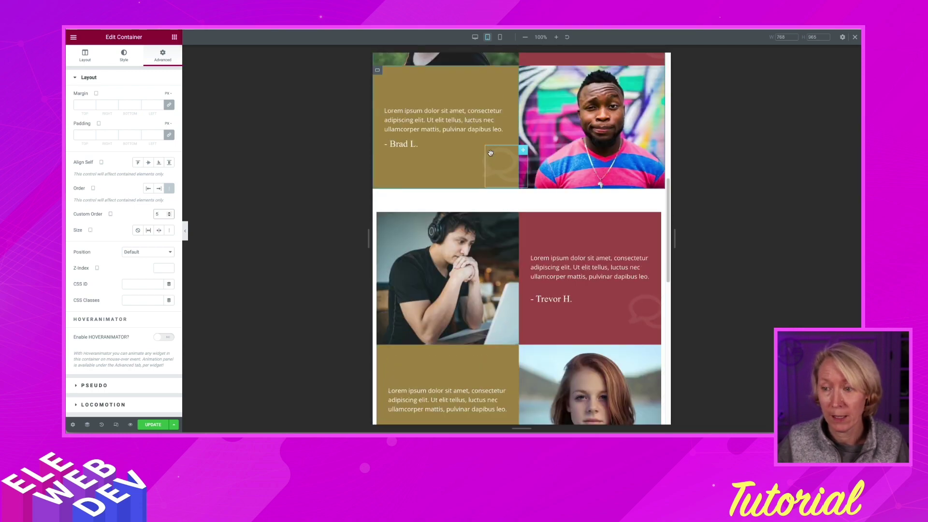
scroll(491, 153, up, 2)
scroll(490, 153, down, 6)
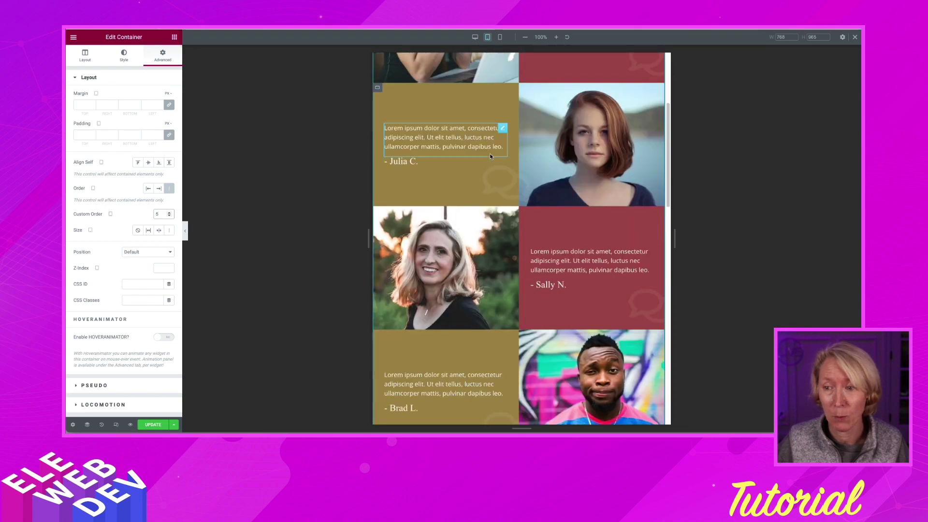
scroll(490, 156, down, 2)
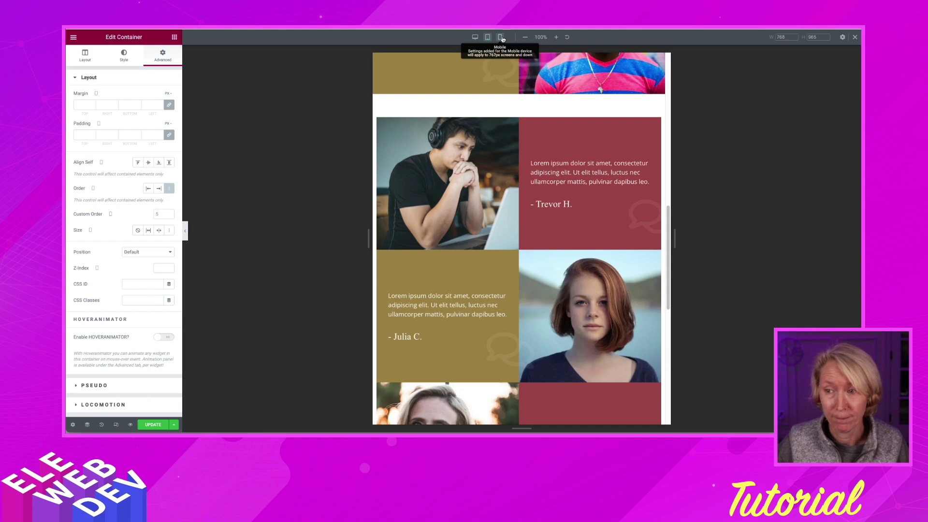
- Switch to the mobile view and review the stacking order of the testimonial images and quotes
click(501, 37)
scroll(493, 194, down, 6)
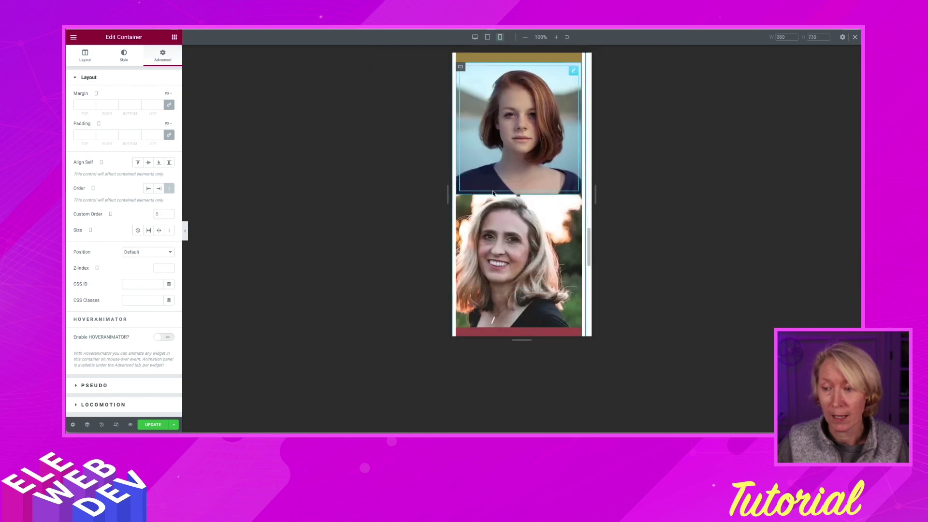
scroll(493, 192, up, 3)
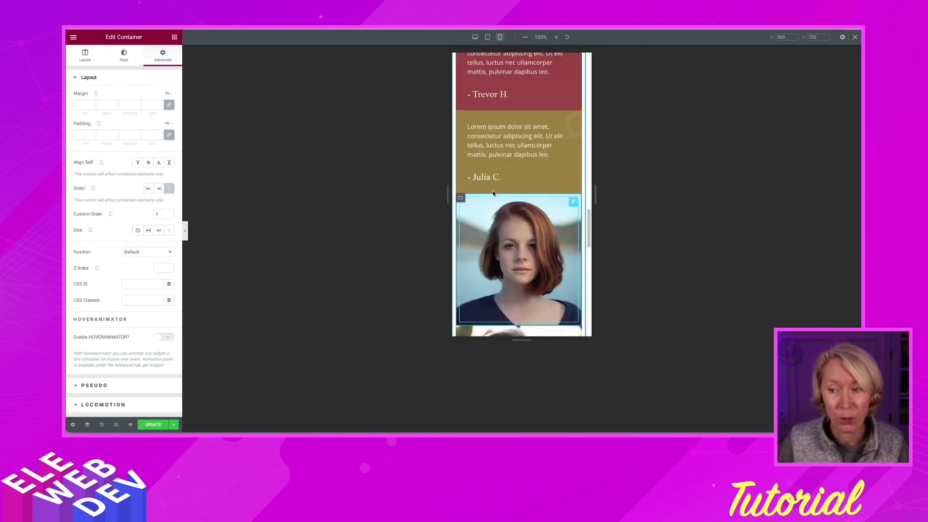
scroll(492, 191, up, 5)
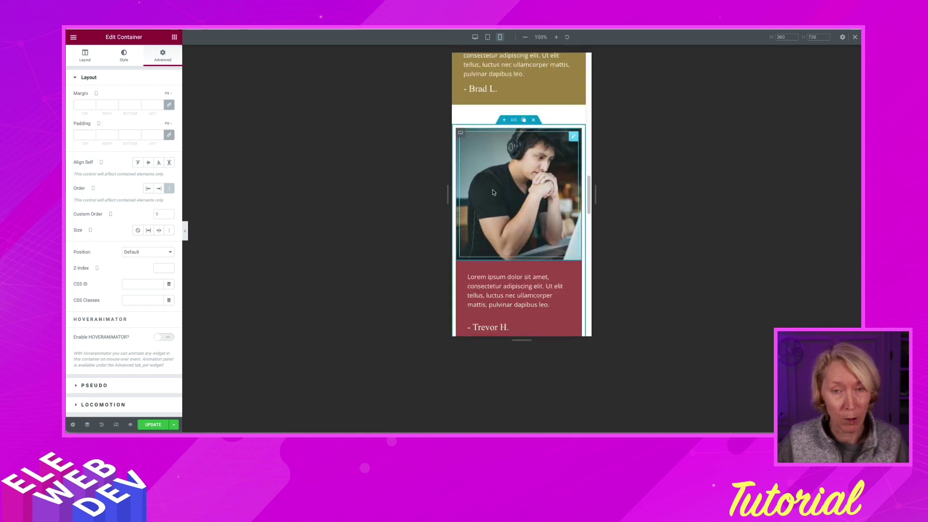
scroll(493, 192, down, 4)
scroll(493, 192, down, 1)
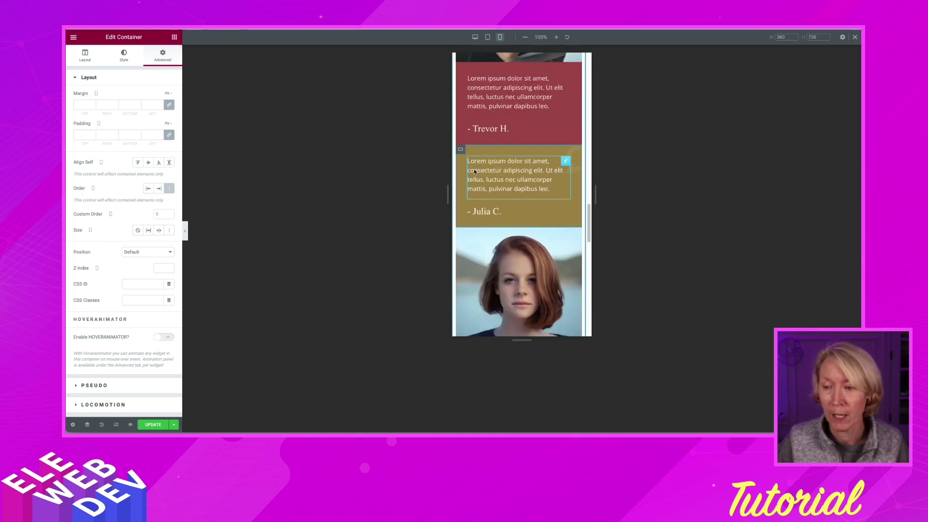
- Set the mobile custom order of the gold quote container above the red-haired woman to 4
right_click(460, 152)
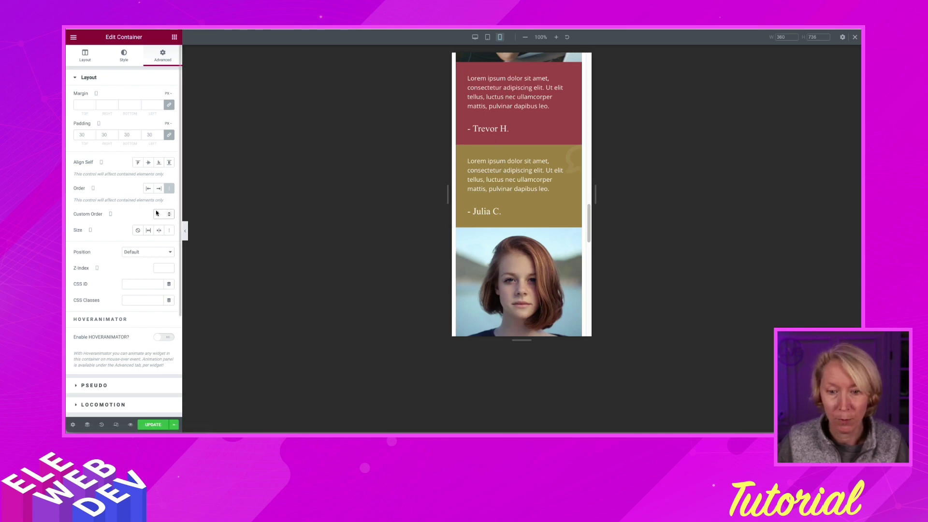
text(4)
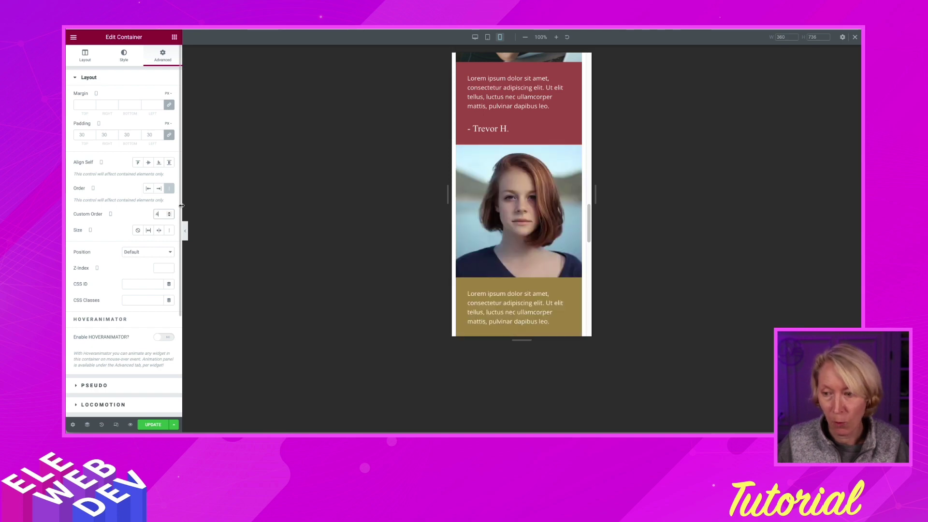
- Set the mobile custom order of the gold quote container above the man in the colourful shirt to 8
scroll(493, 252, down, 2)
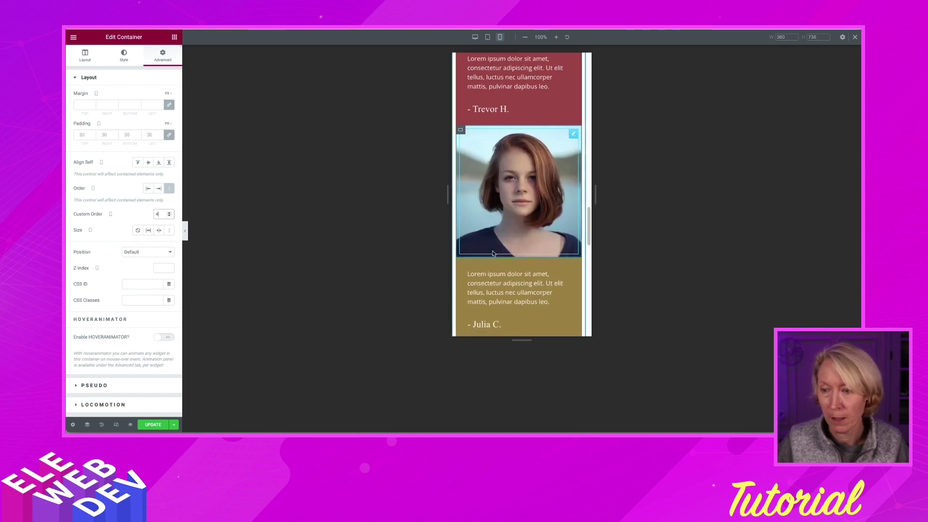
scroll(492, 251, down, 6)
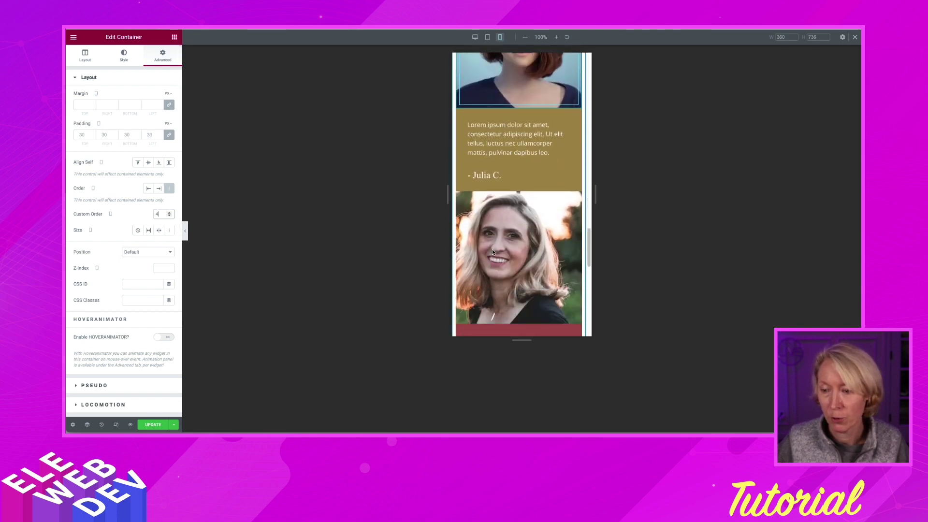
scroll(493, 251, down, 7)
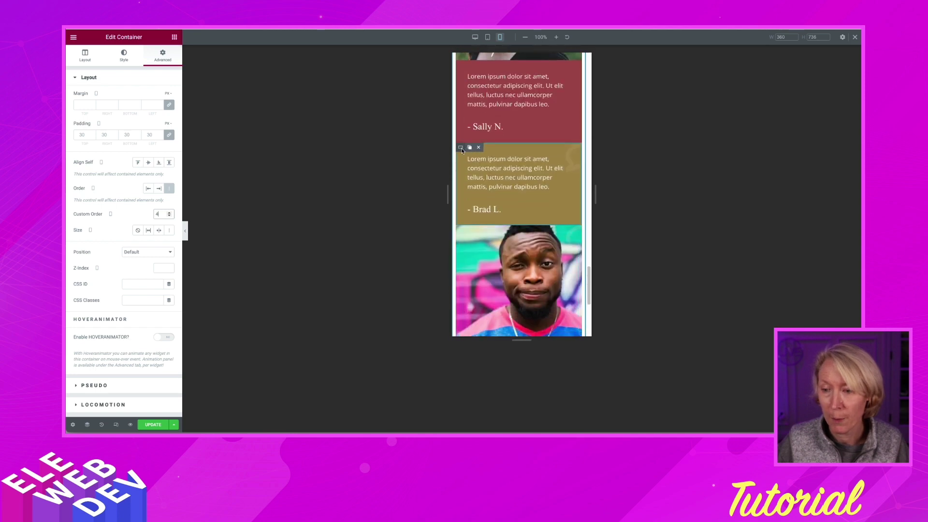
right_click(460, 148)
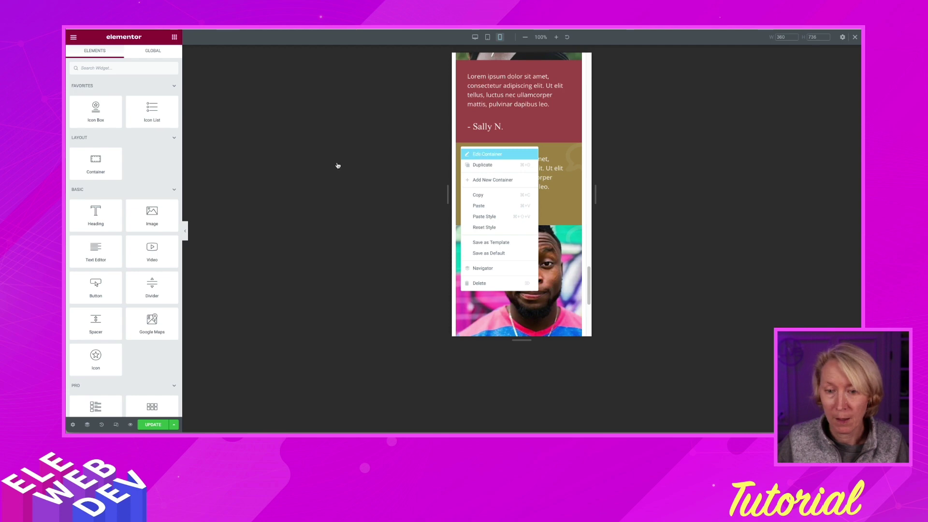
click(487, 154)
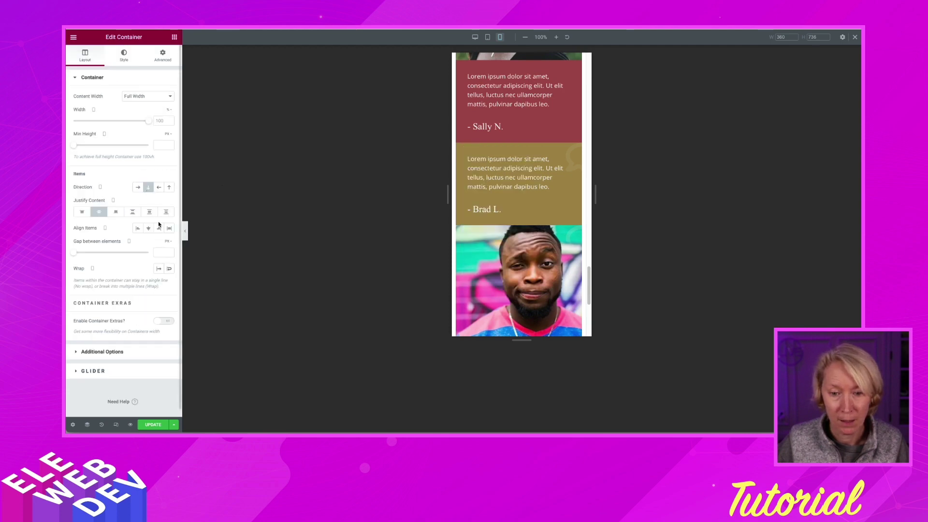
click(161, 58)
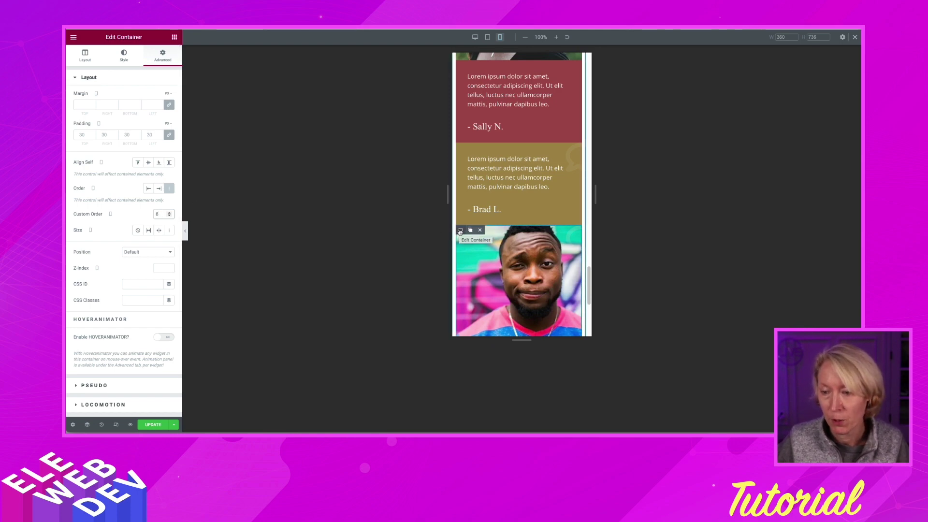
- Set the mobile custom order of the image container with the man in the colourful shirt to 7
right_click(459, 232)
click(485, 236)
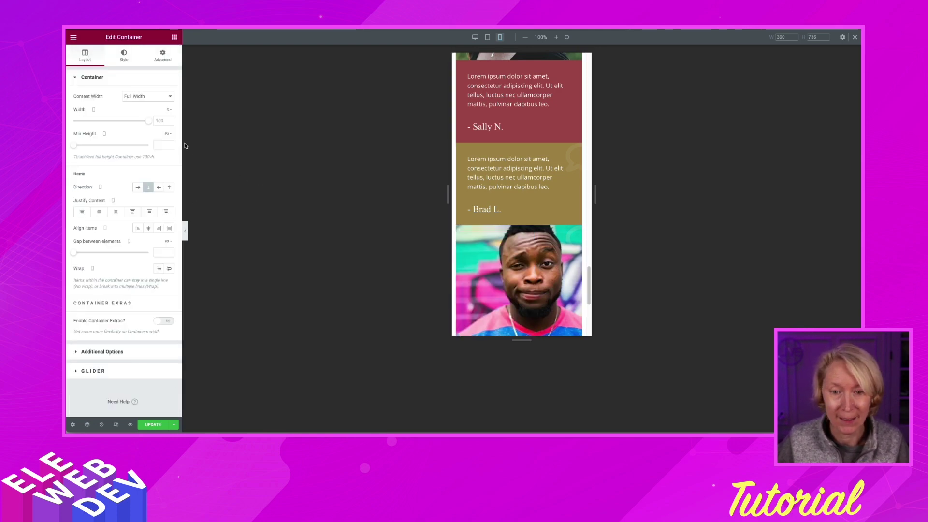
click(163, 56)
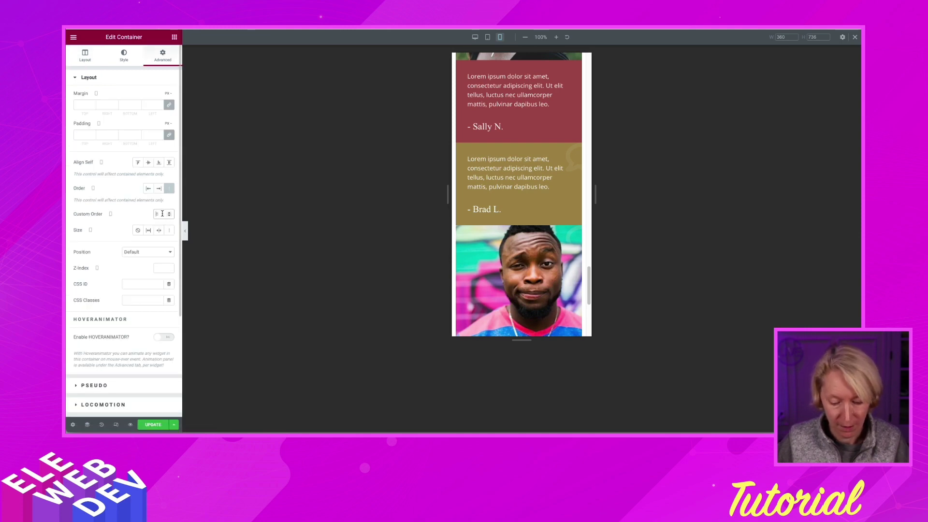
text(7)
- Review the mobile stack of testimonials, checking that each image is followed by its matching quote
scroll(513, 289, up, 4)
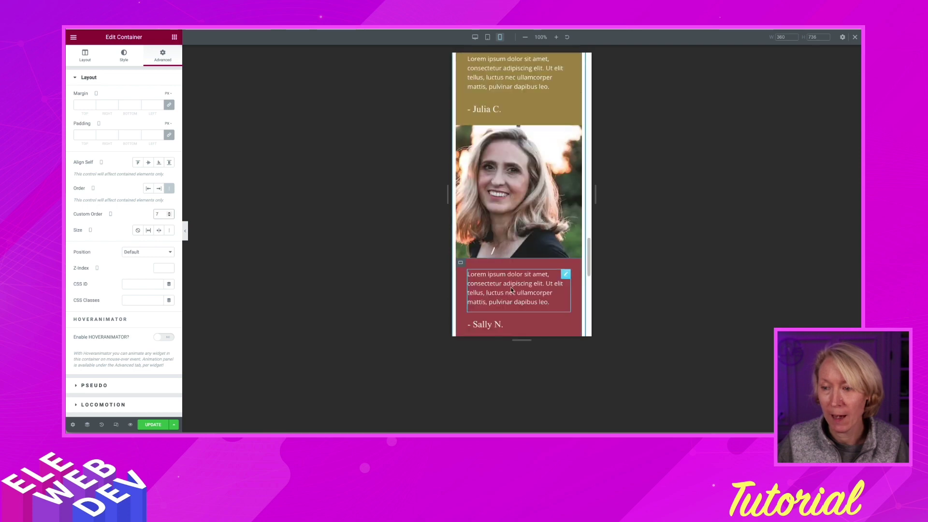
scroll(511, 288, up, 10)
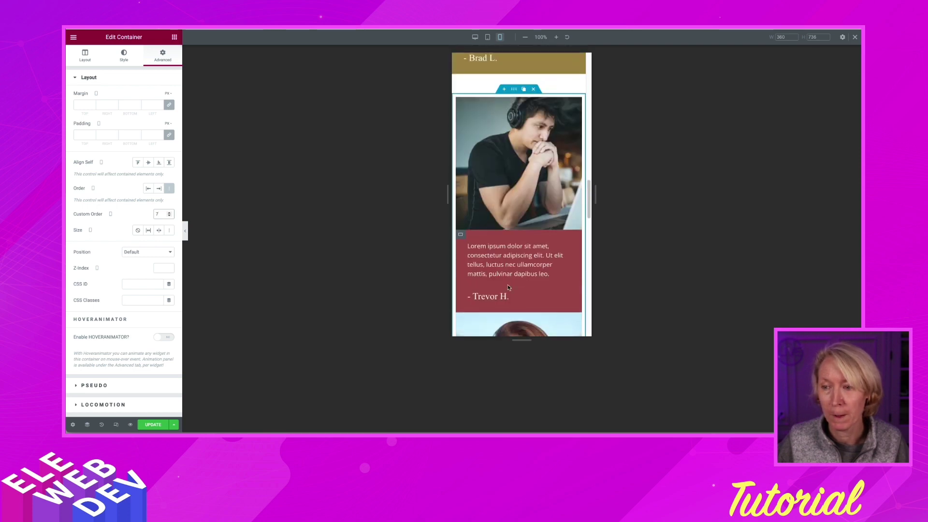
scroll(507, 287, down, 8)
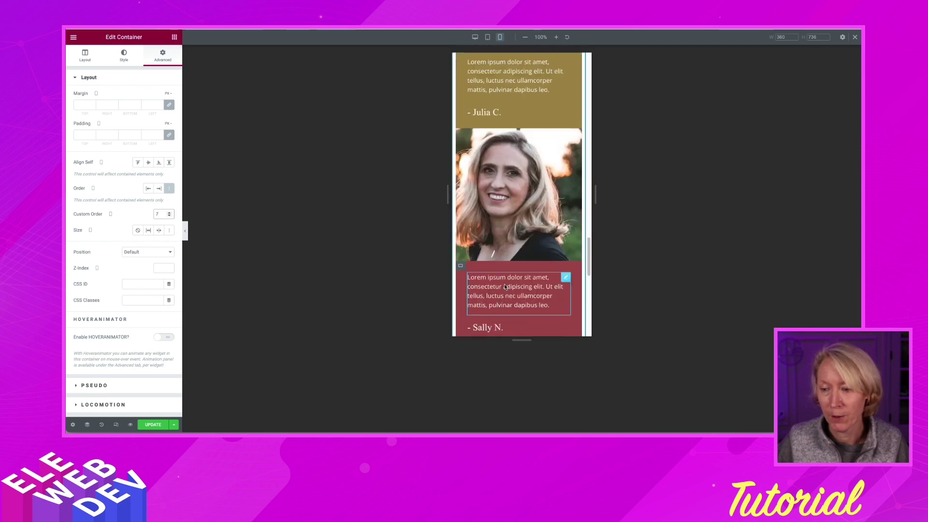
scroll(504, 284, down, 5)
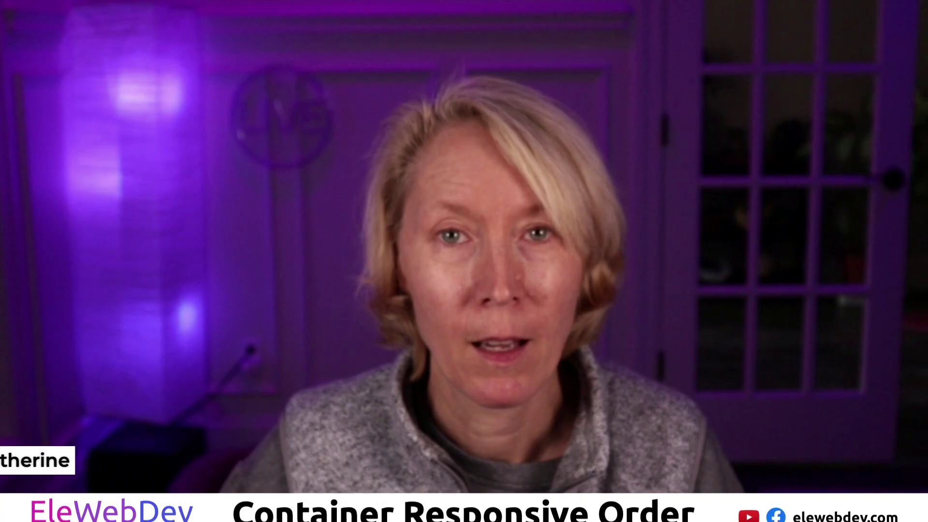